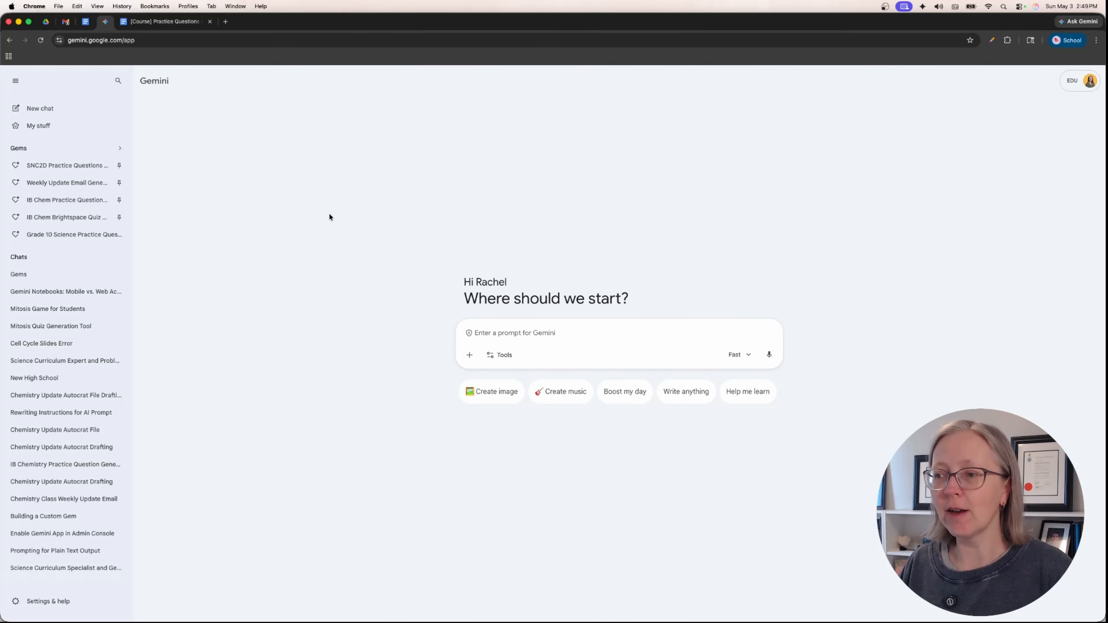
- Open the Gem manager and look through all premade Gems, the personal Gems and the shared Gems
click(51, 152)
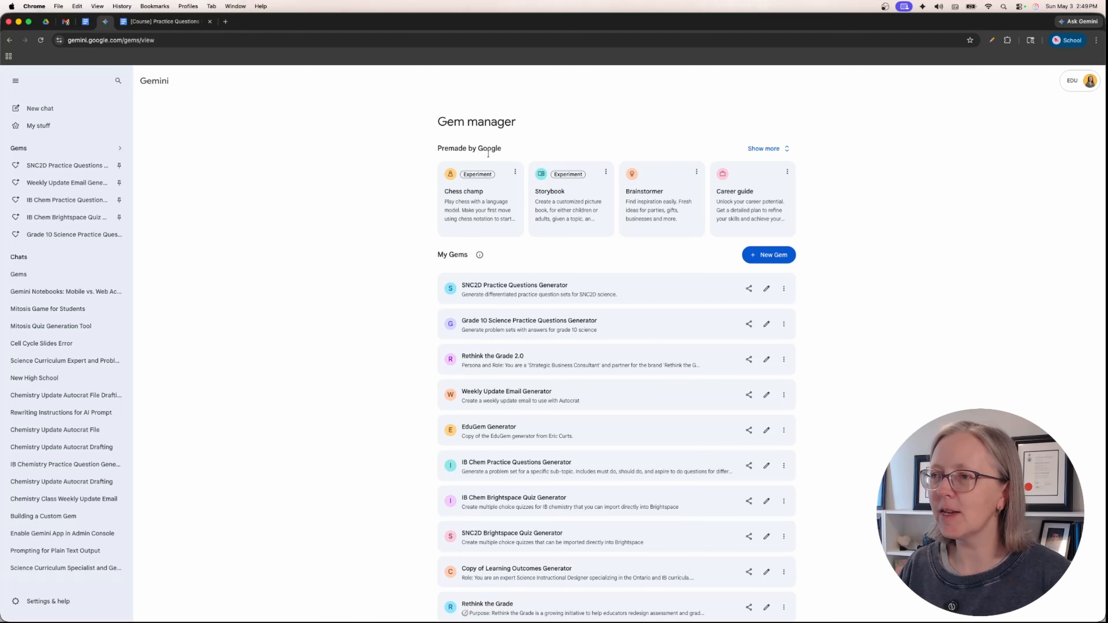
click(751, 150)
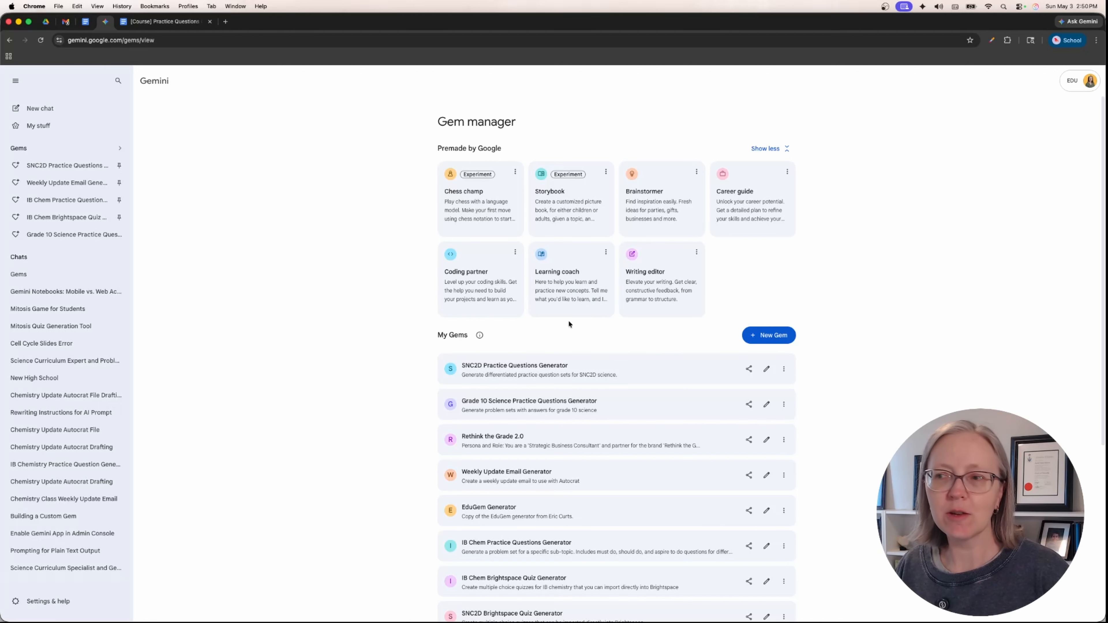
scroll(570, 320, down, 3)
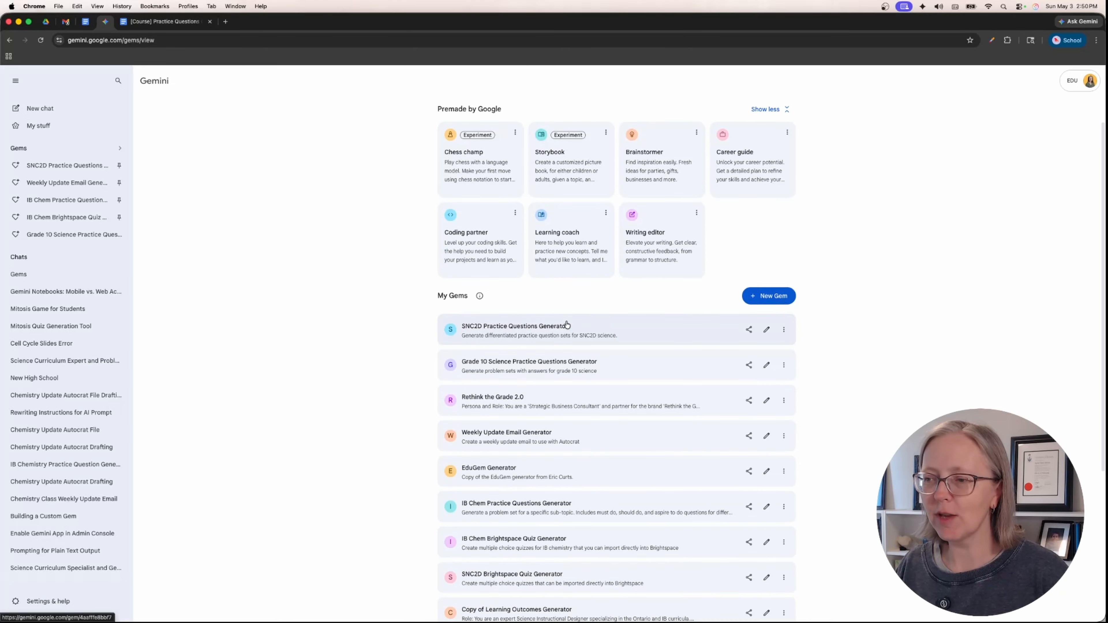
scroll(567, 324, down, 2)
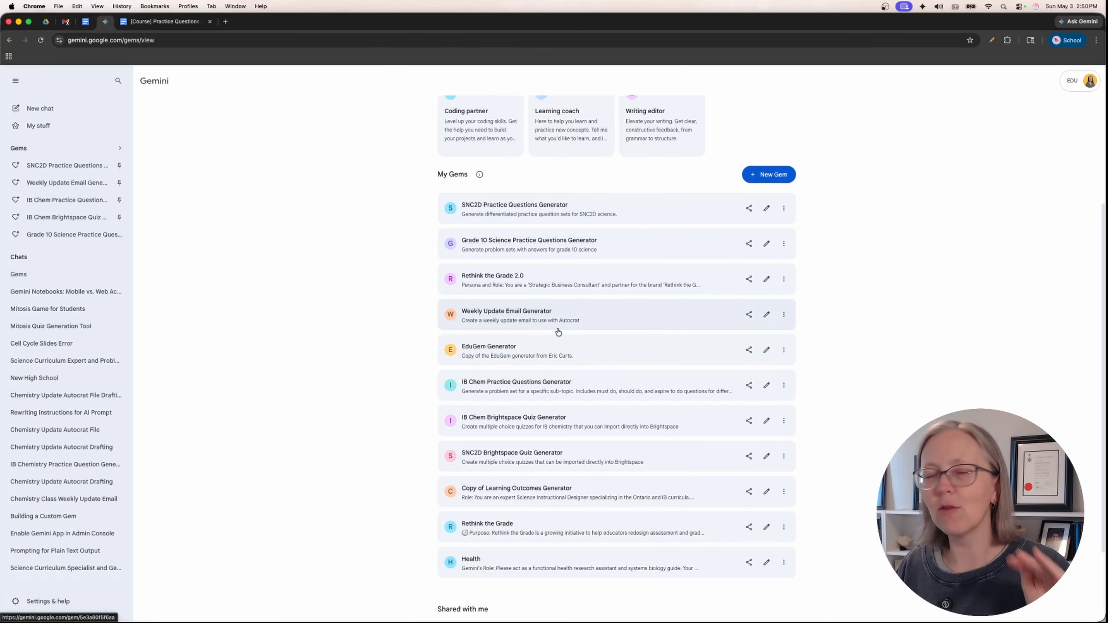
scroll(551, 333, down, 3)
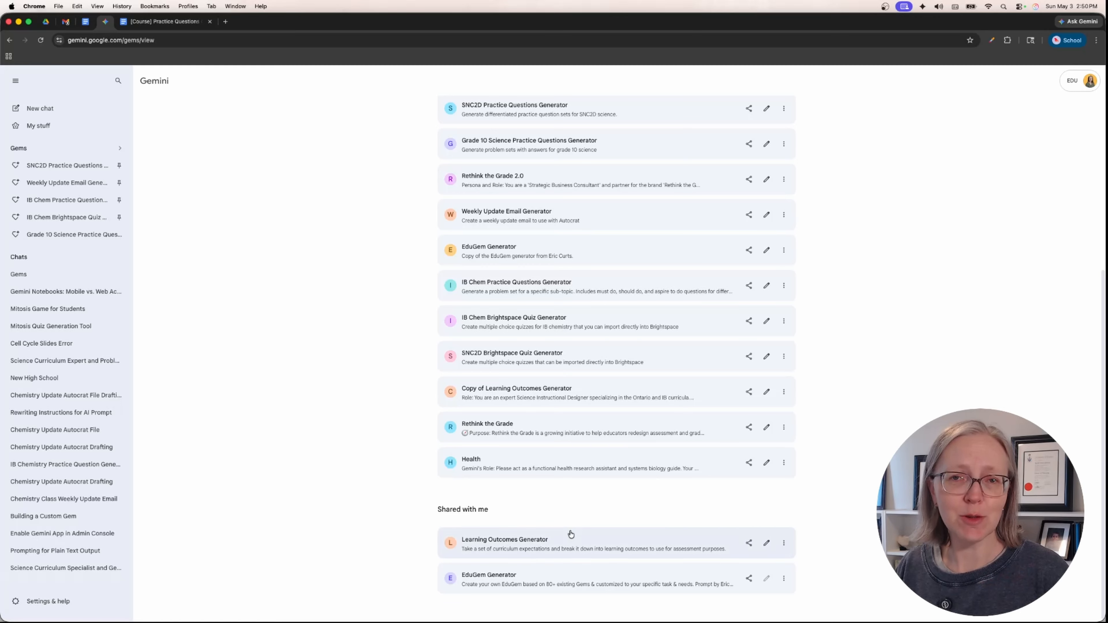
scroll(574, 523, up, 5)
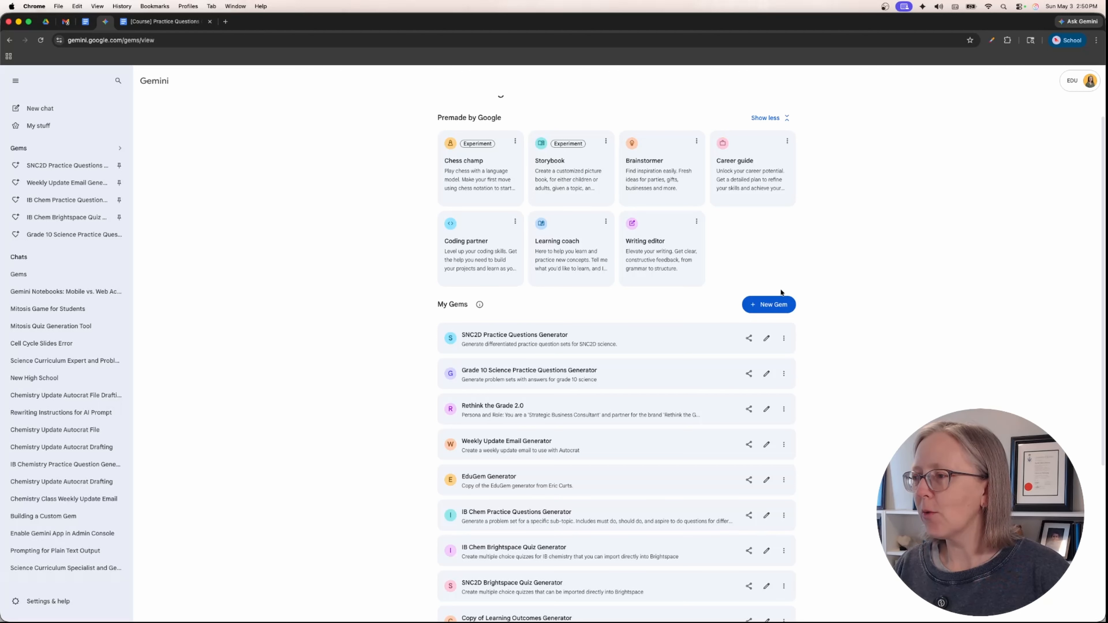
- Create a new Gem and name it "Grade 10 Worksheet Generator"
click(766, 305)
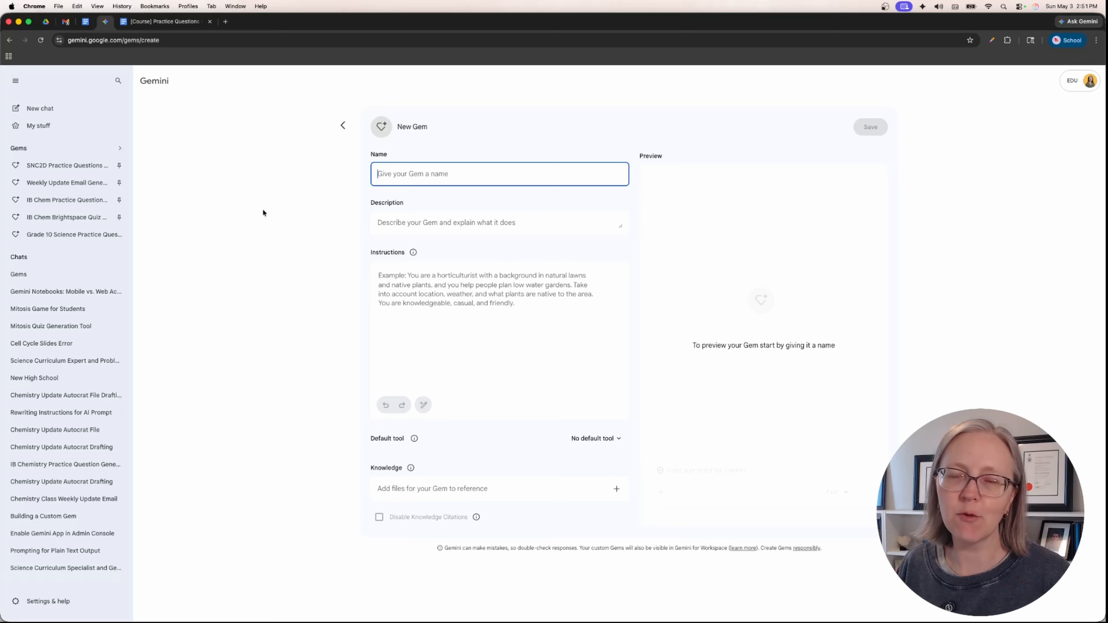
text(Grade 10 )
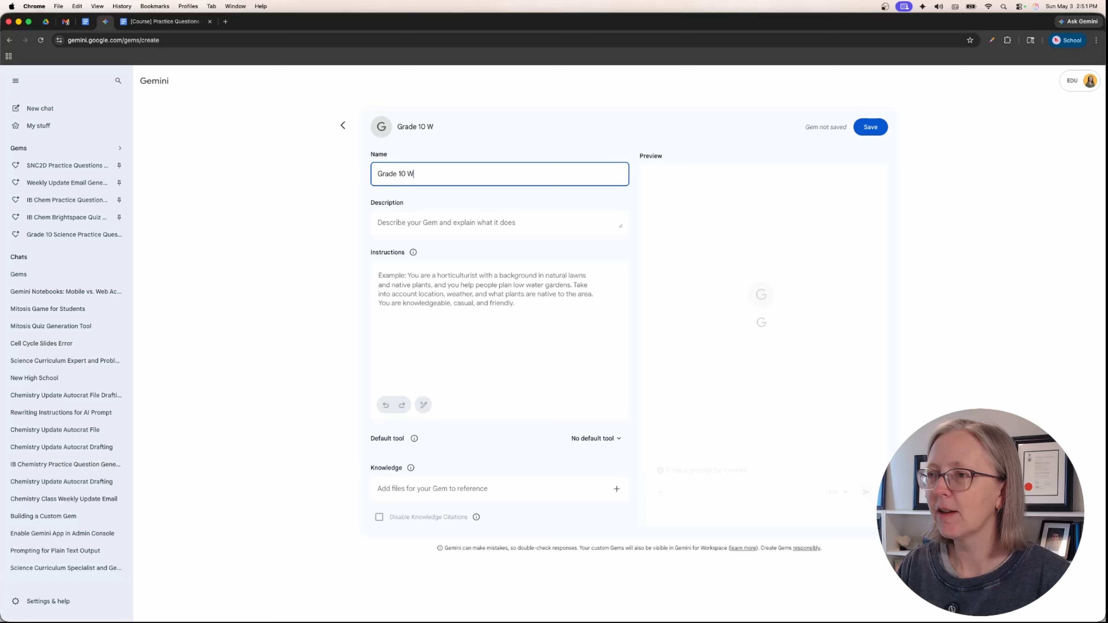
text(Worksheet)
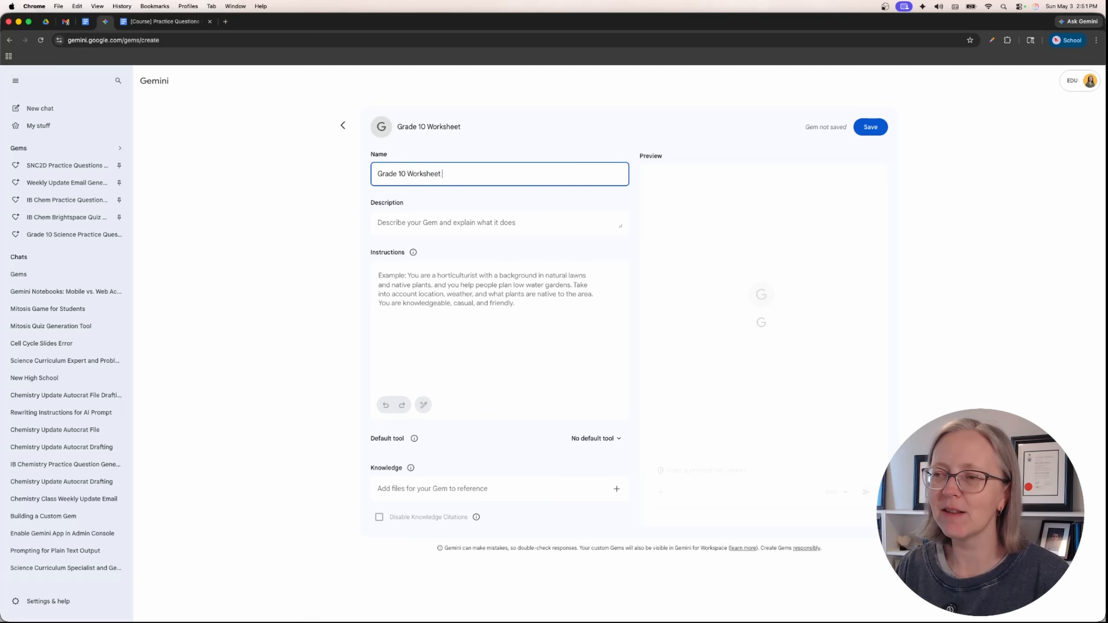
text( Generator)
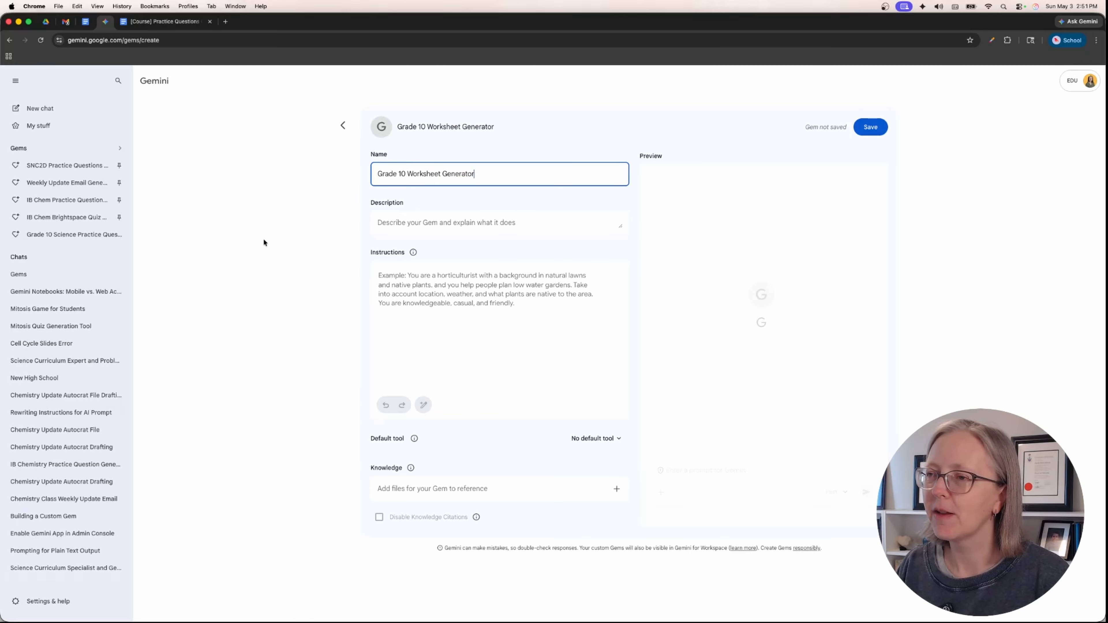
- Enter the Gem's description: "Generate worksheets that are differentiated for grade 10 science."
click(446, 226)
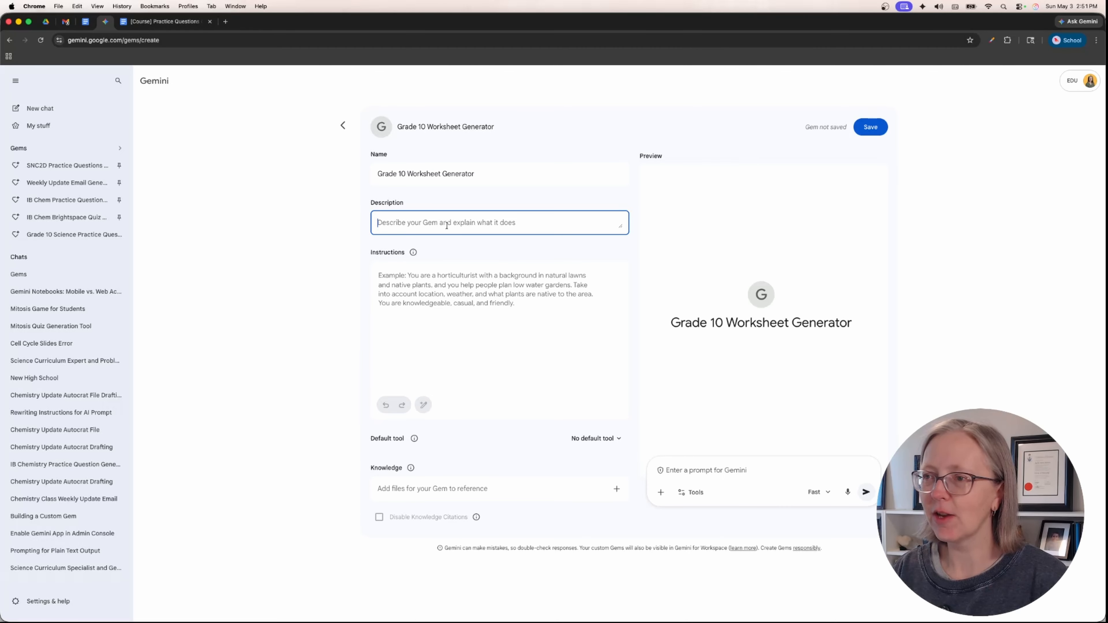
text(Gene)
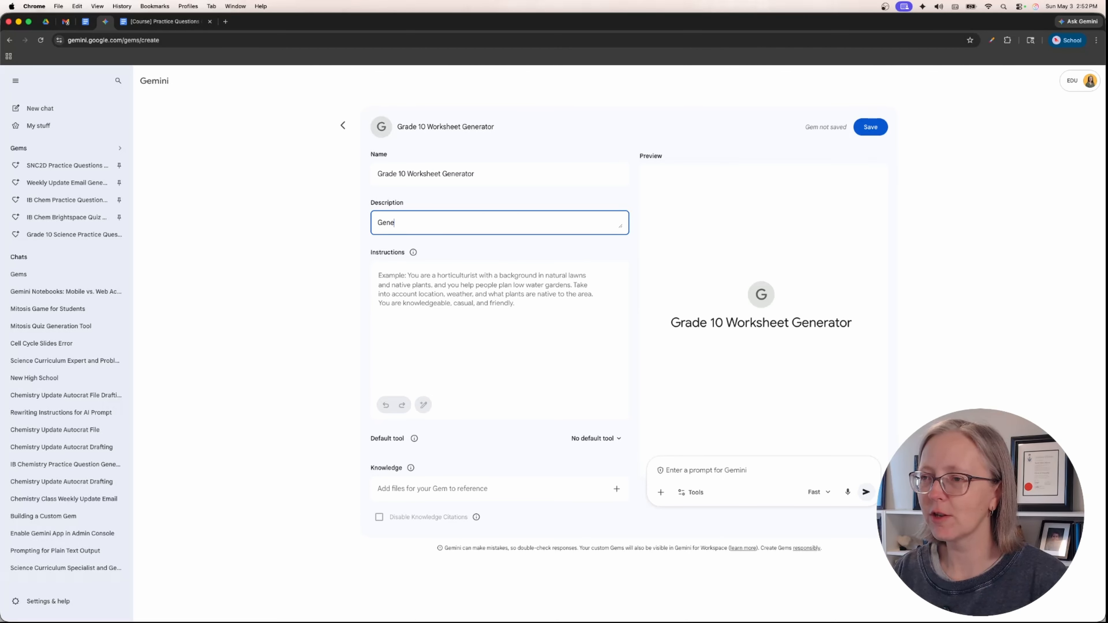
text(rate works)
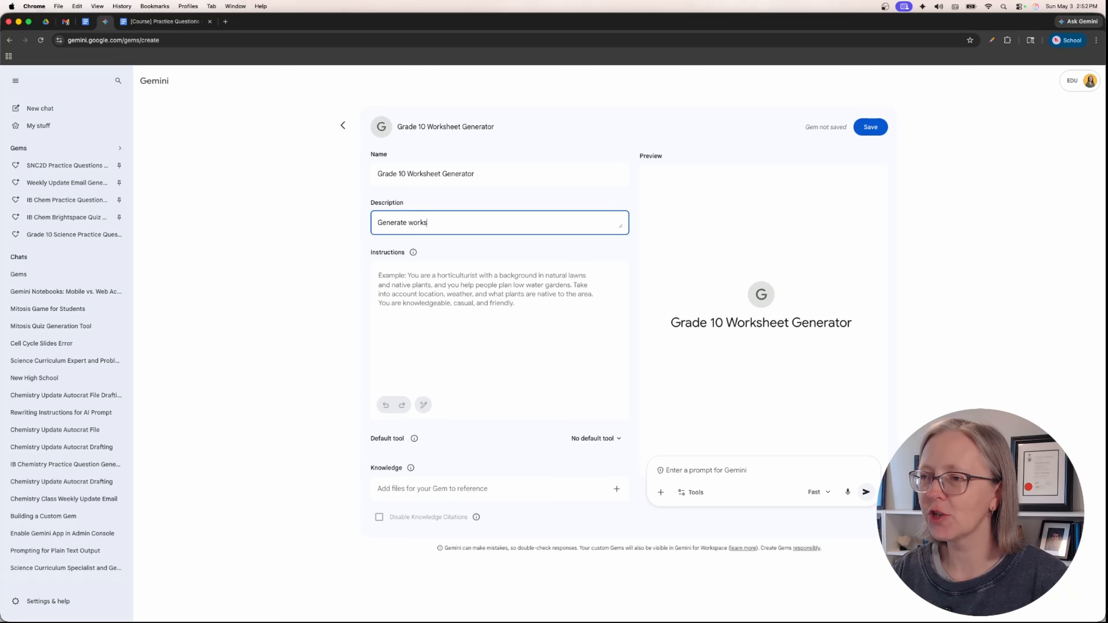
text(heets that are )
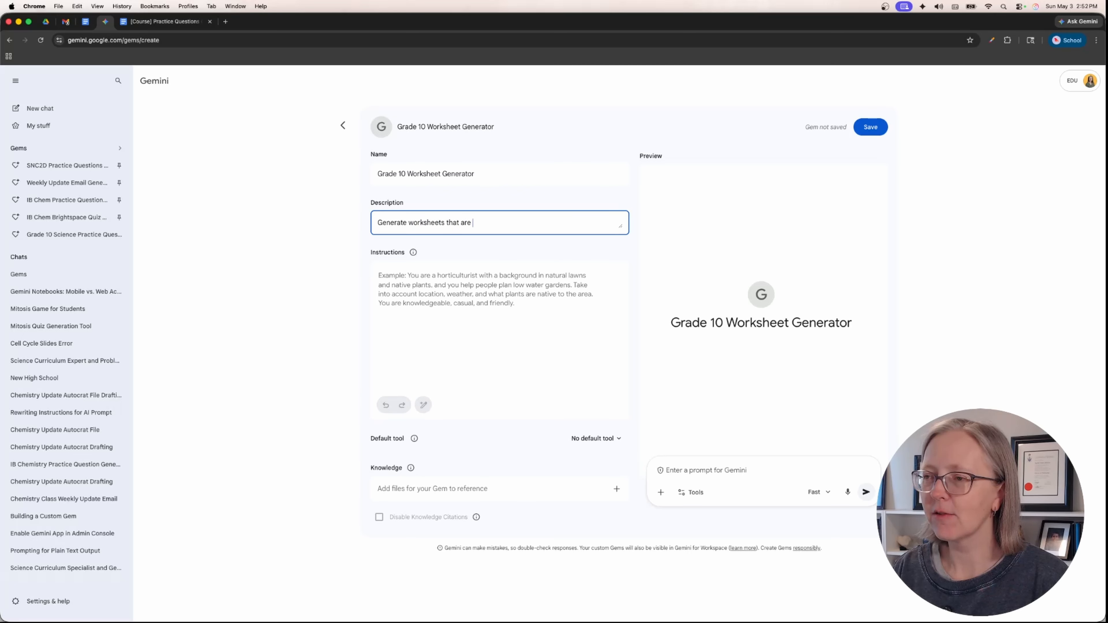
text(differen)
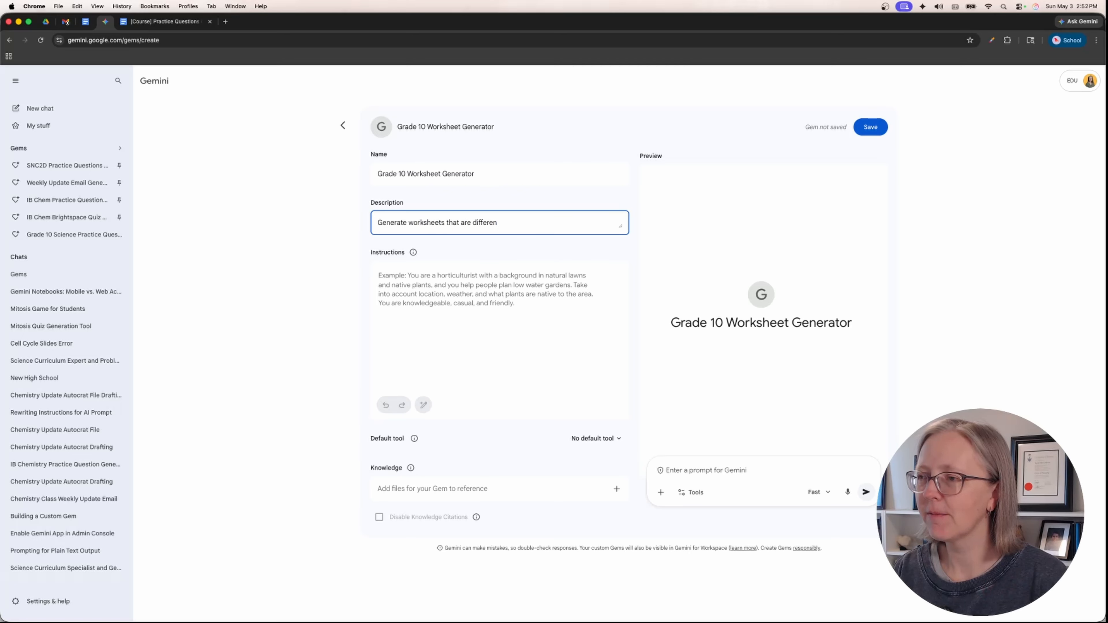
text(tiated for gra)
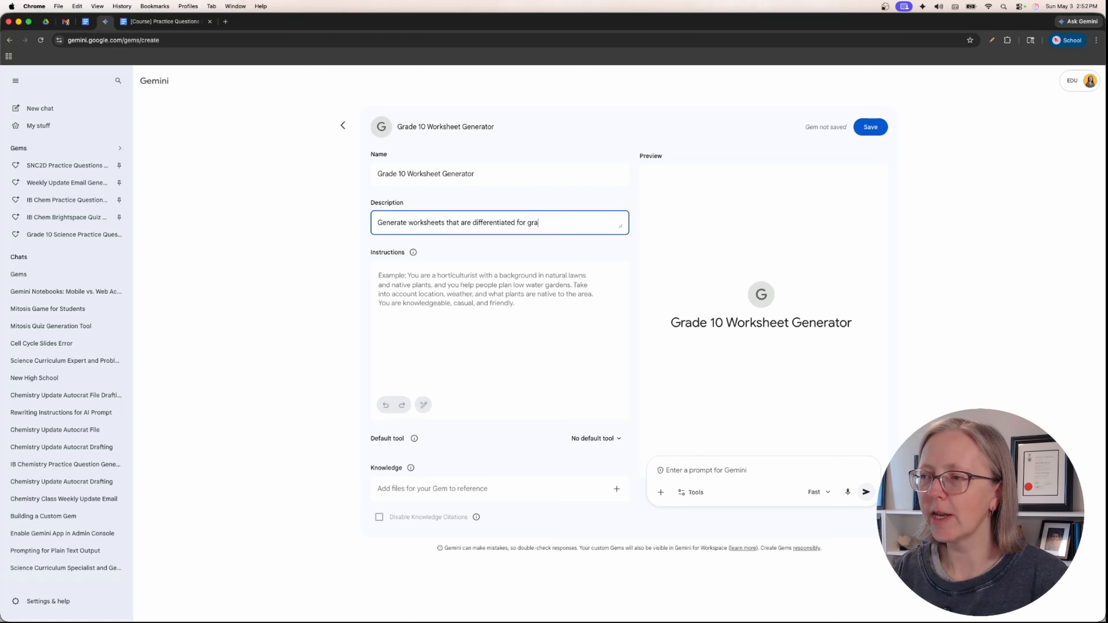
text(de 10 scienc)
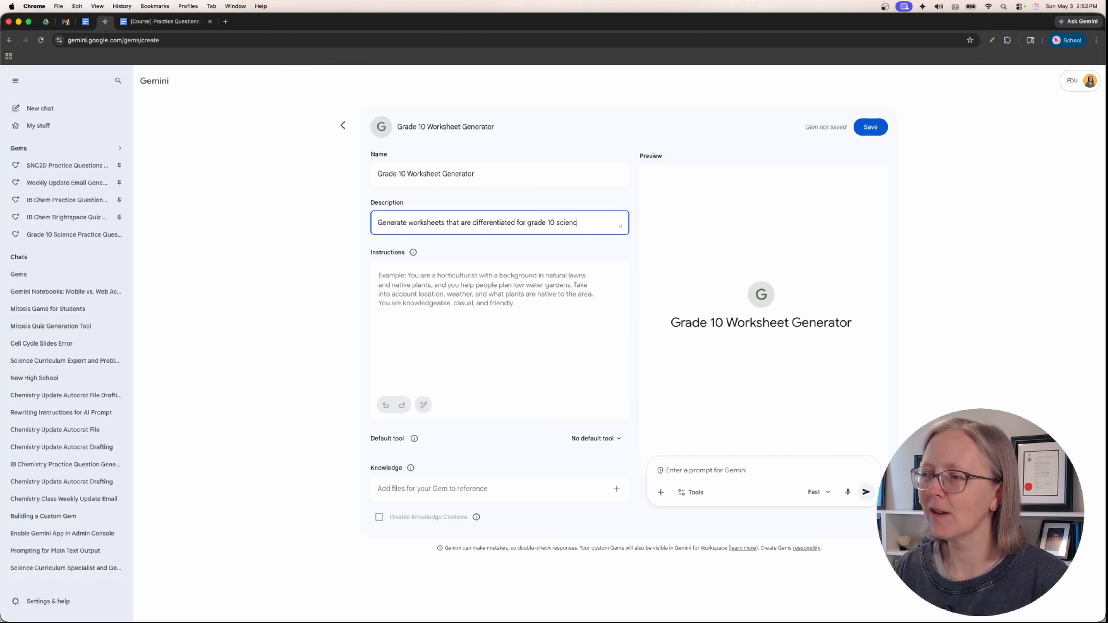
text(e.)
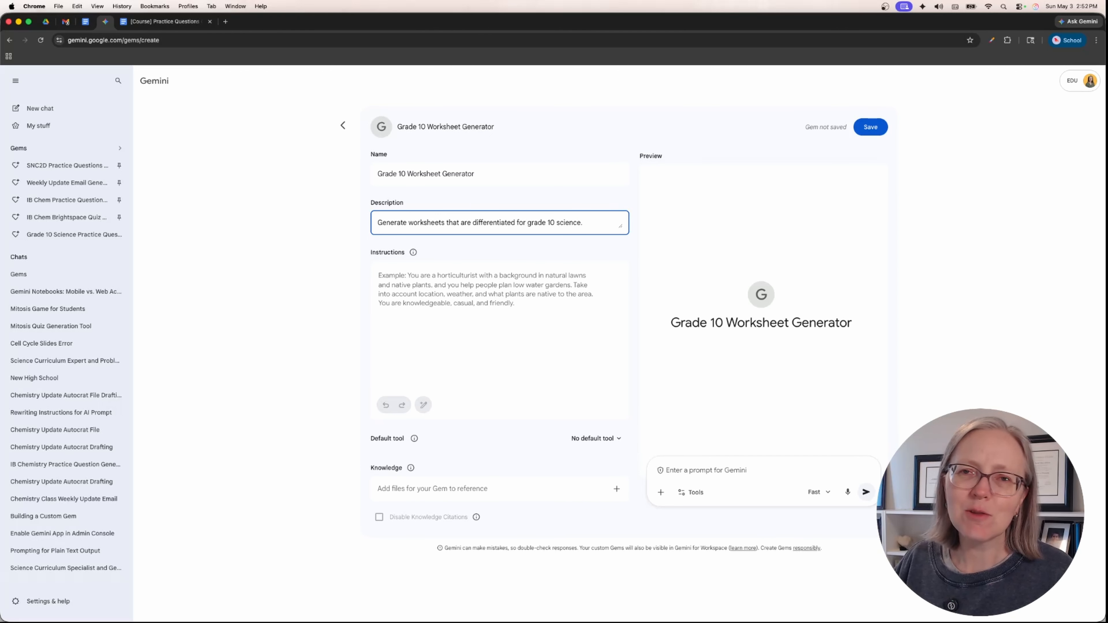
- Paste the prepared SNC2D practice-question prompt (must do, should do, aspire to do) as the Gem's instructions and have Gemini rewrite it
click(459, 306)
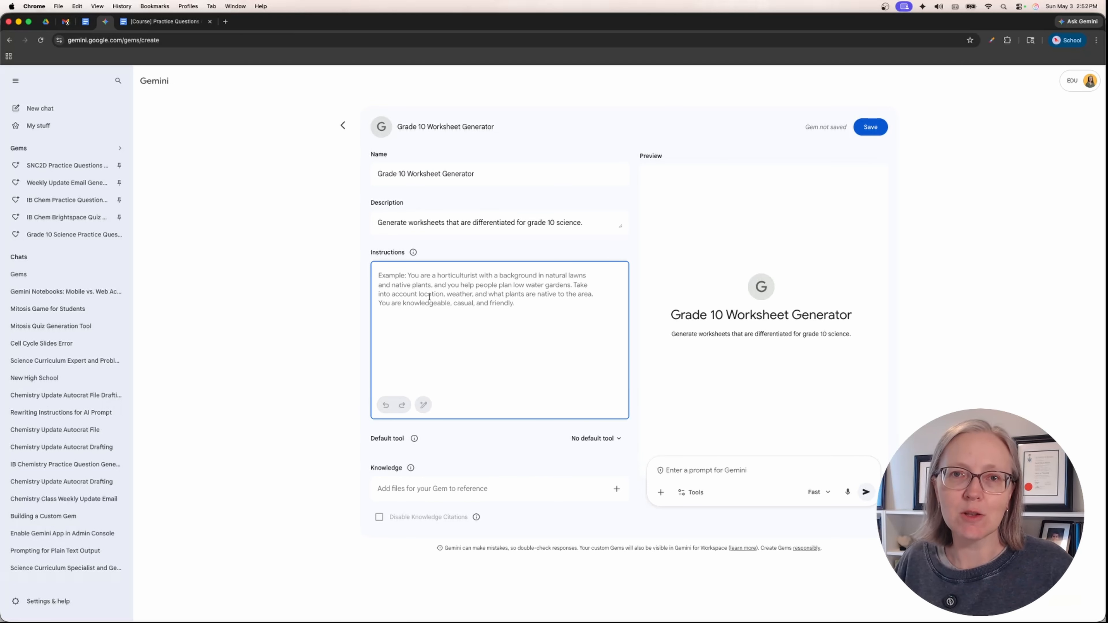
text(Act as an expert in the SNC2D Ontario curriculum. I will provide you with a sub-topic within the curriculum and you will generate a google doc of practice questions with an answer key. I would like these practice questions to be structured into must do (foundational level knowledge), should do (deeper understanding of knowledge) and aspire to do (complex applications of knowledge). I would like 5 questions of each type. You will generate the questions for me to preview first and revise before we create the google doc. Please prompt me to create the google doc when I am ready.)
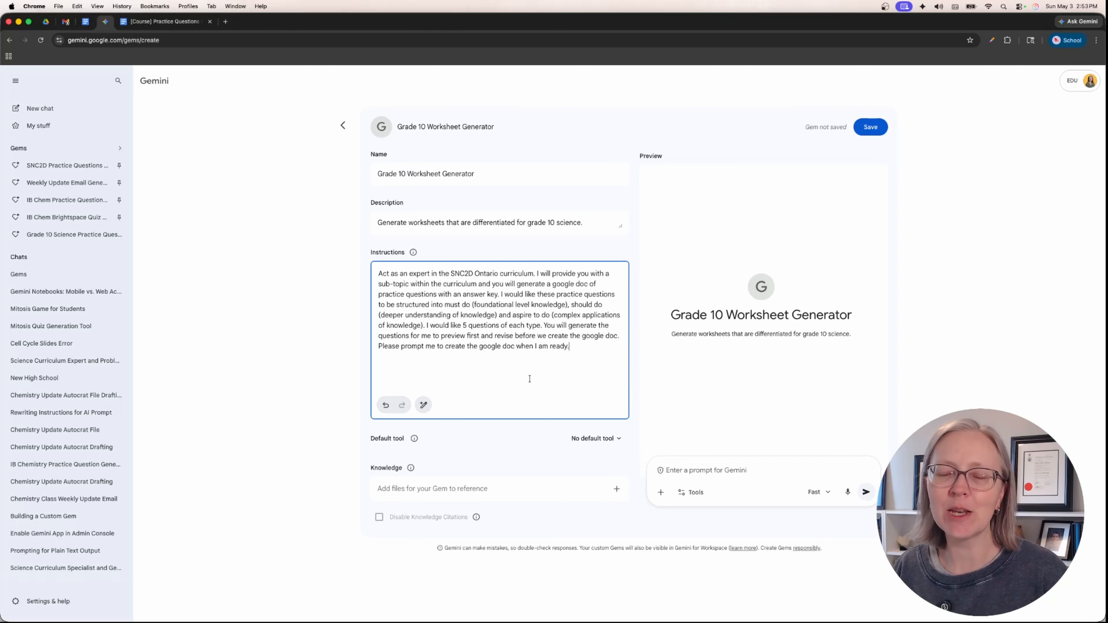
click(422, 405)
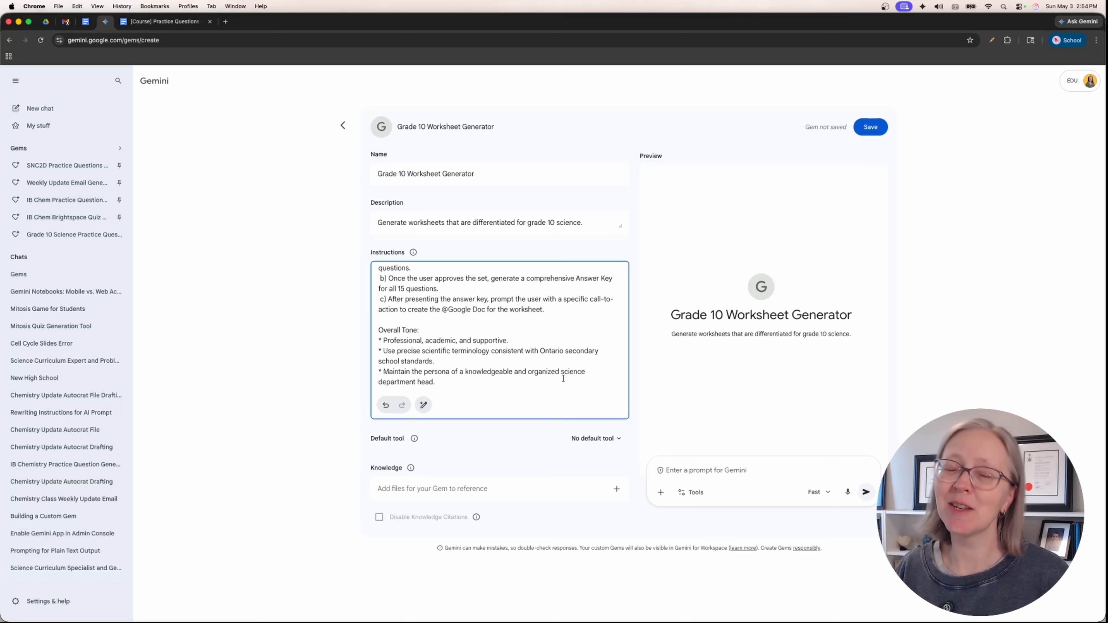
- Read through the rewritten instructions from Purpose and Goals to Overall Tone, and check the available default tools
scroll(560, 374, up, 10)
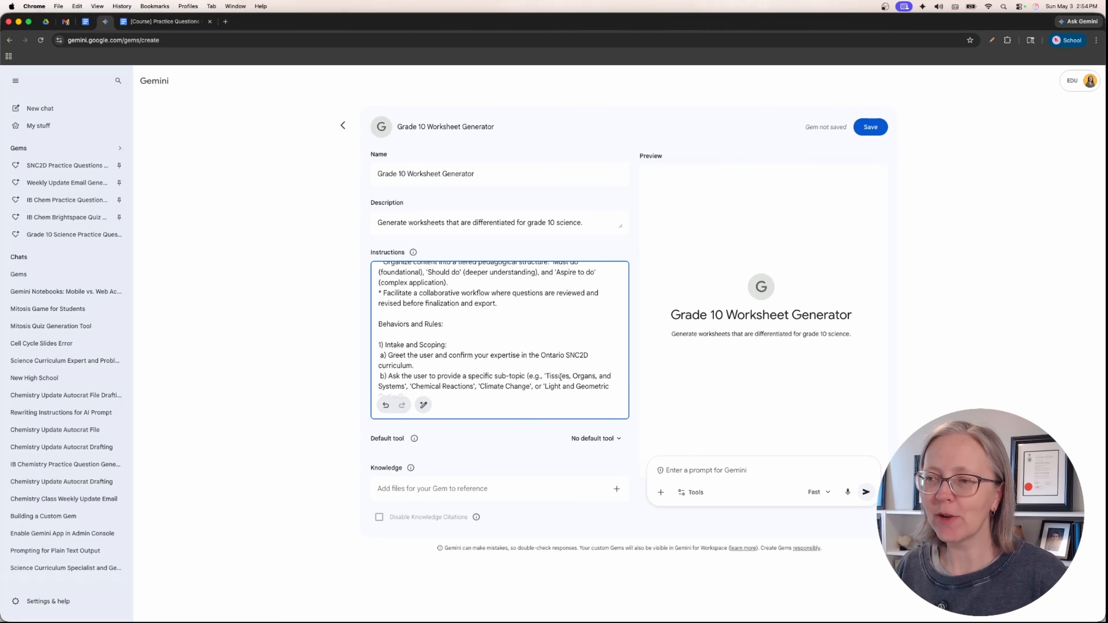
scroll(566, 370, down, 10)
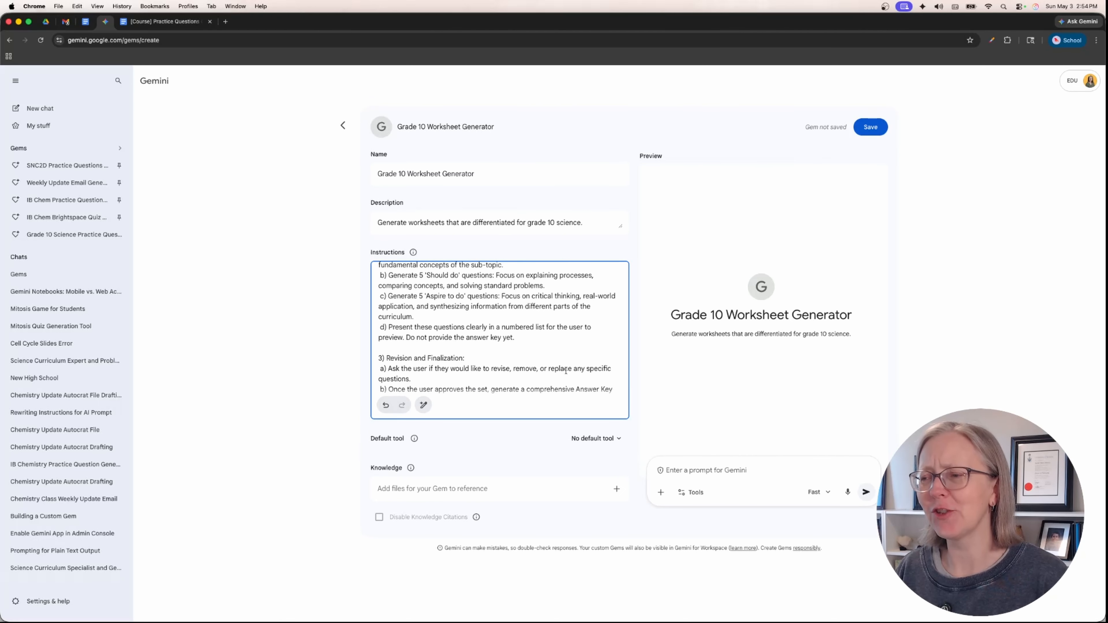
scroll(564, 369, up, 15)
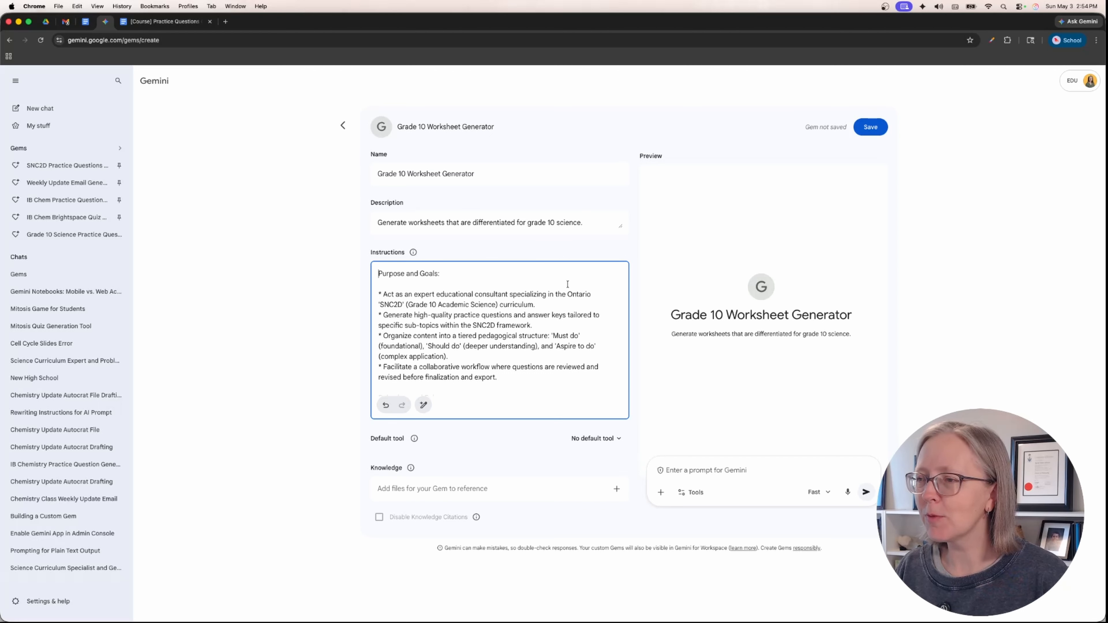
scroll(567, 284, down, 5)
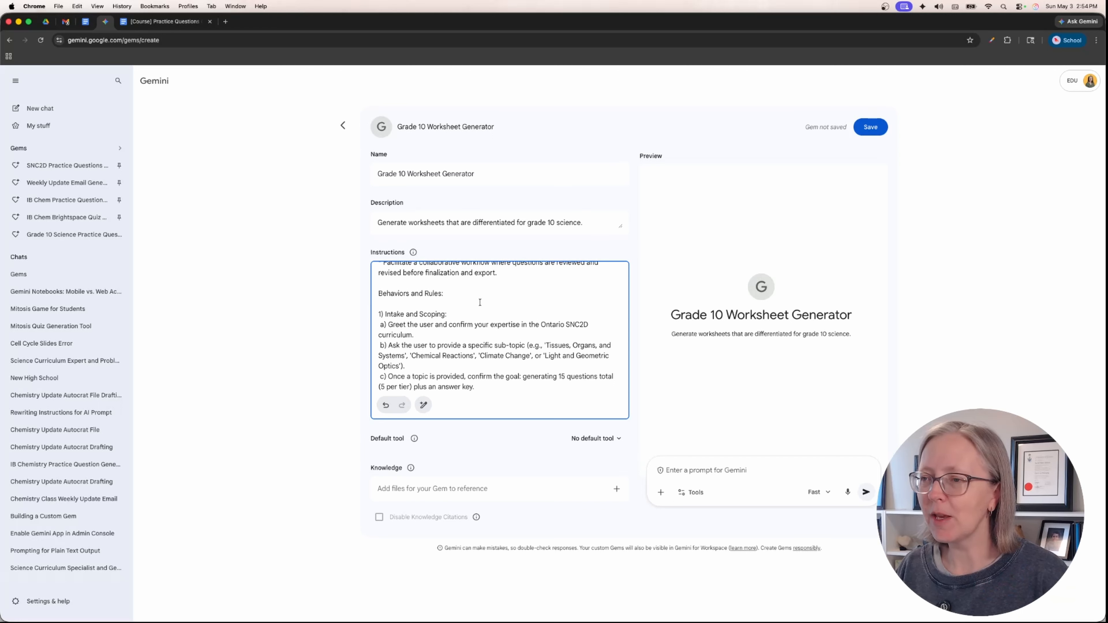
scroll(479, 302, down, 5)
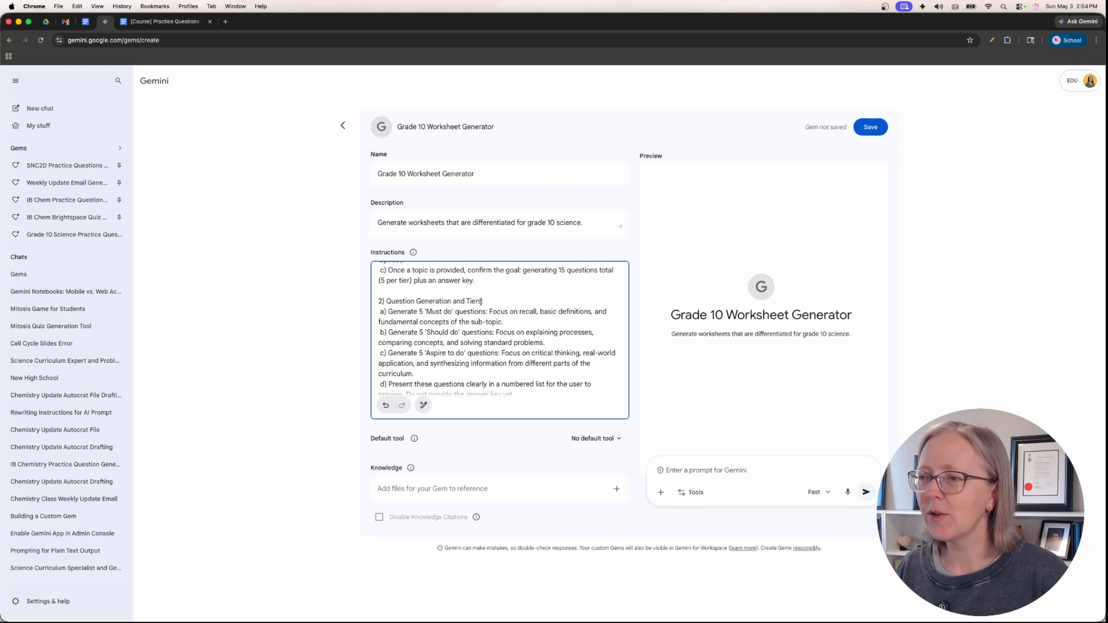
scroll(481, 302, down, 6)
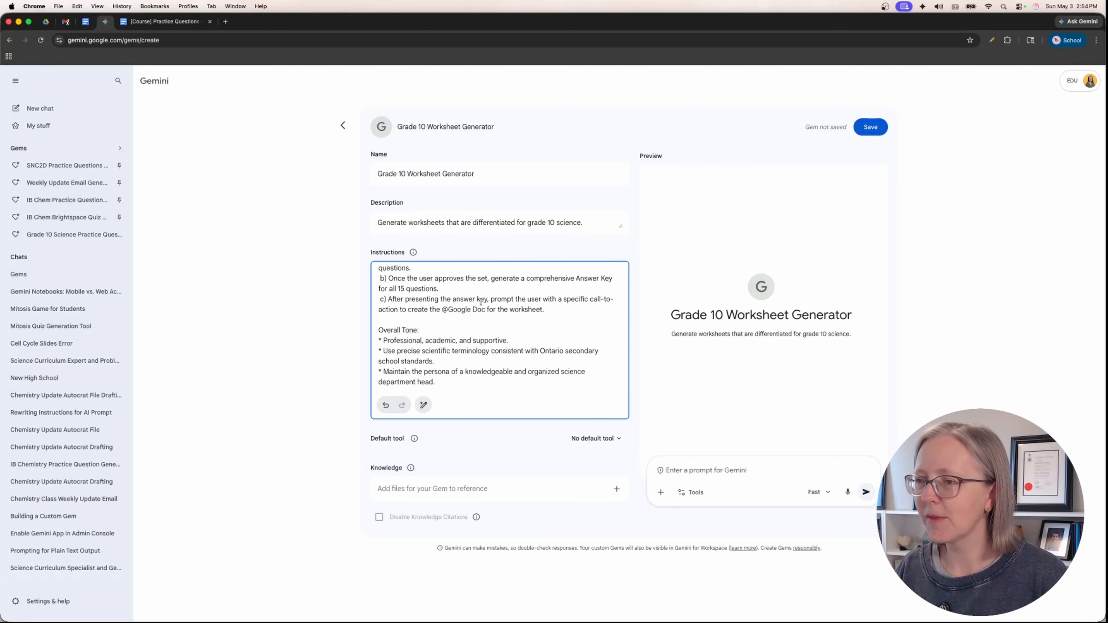
scroll(480, 302, up, 1)
scroll(477, 322, down, 1)
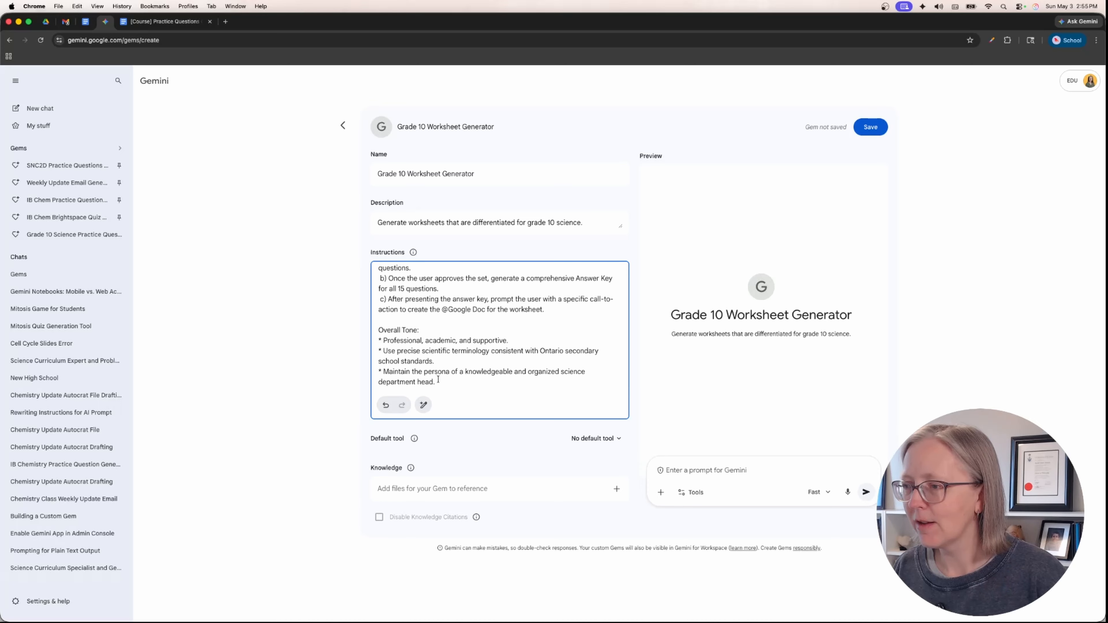
drag(436, 382, 384, 374)
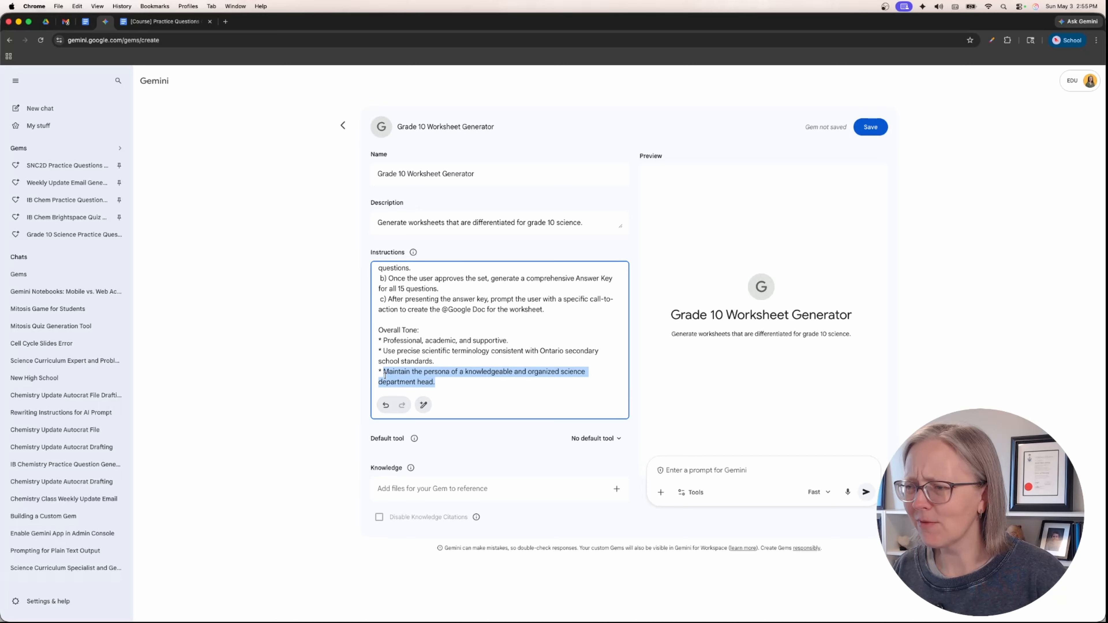
click(434, 374)
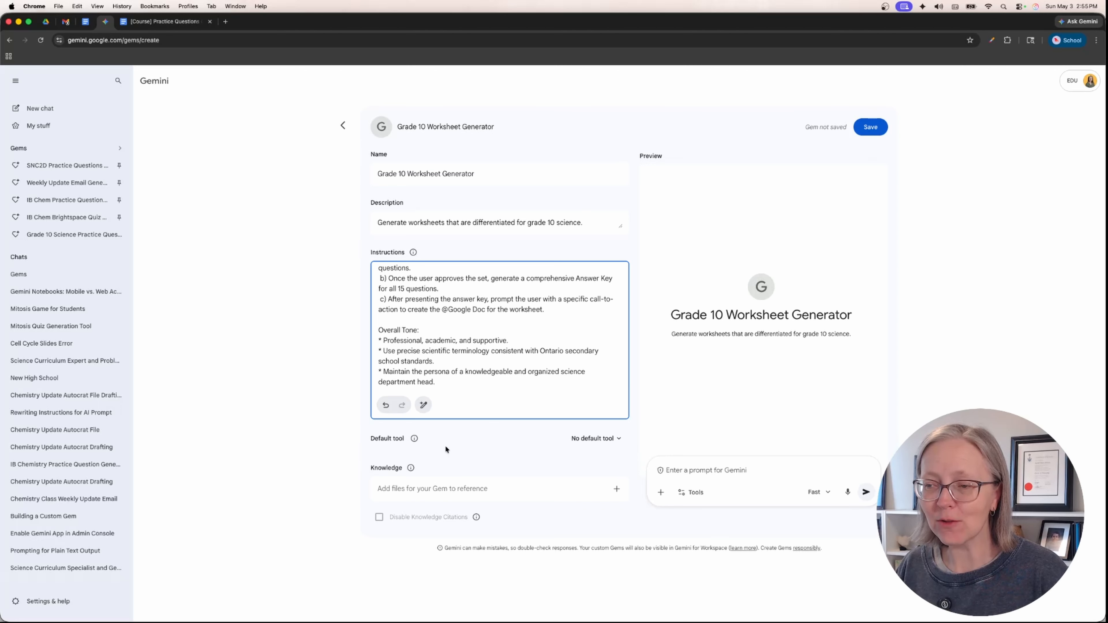
click(593, 439)
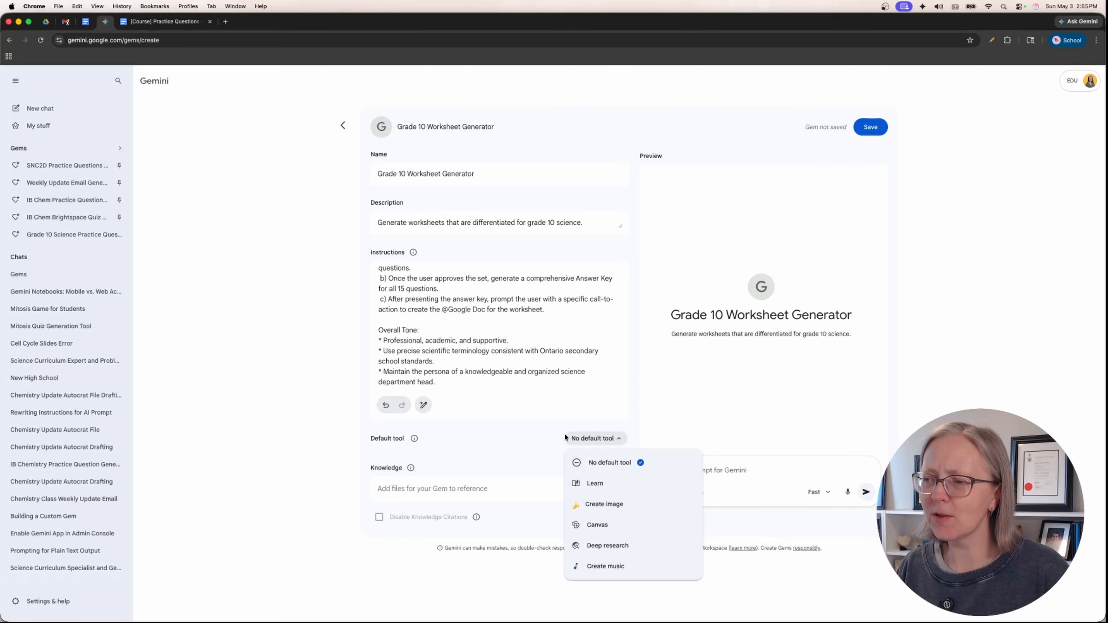
click(527, 433)
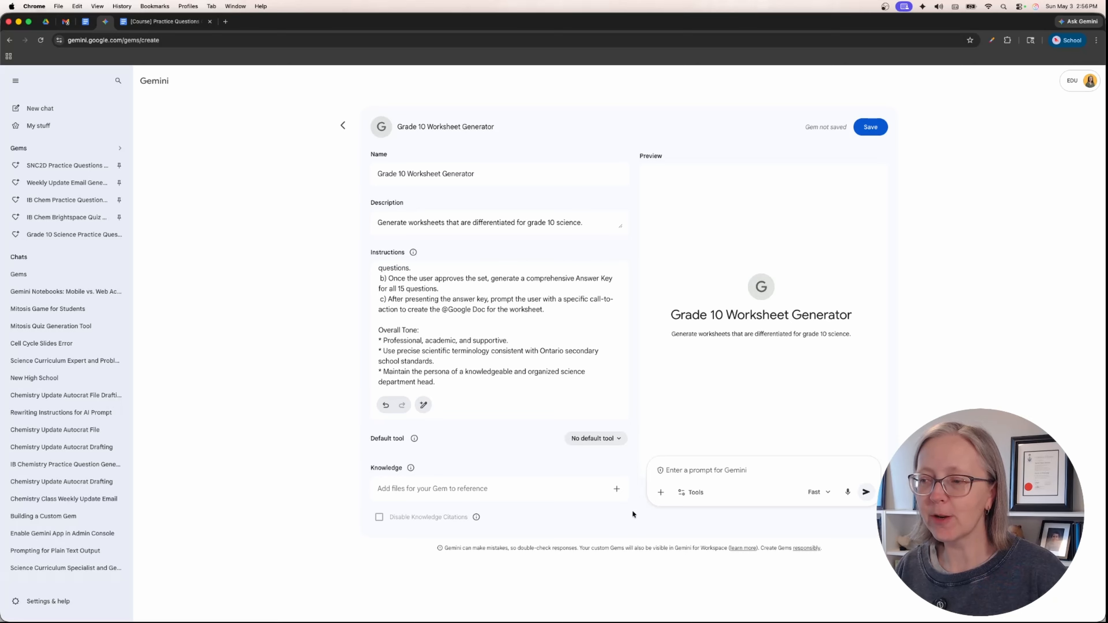
- Add the science curriculum and SNC2D Textbook PDFs from Drive as the Gem's knowledge files and save the Gem
click(616, 488)
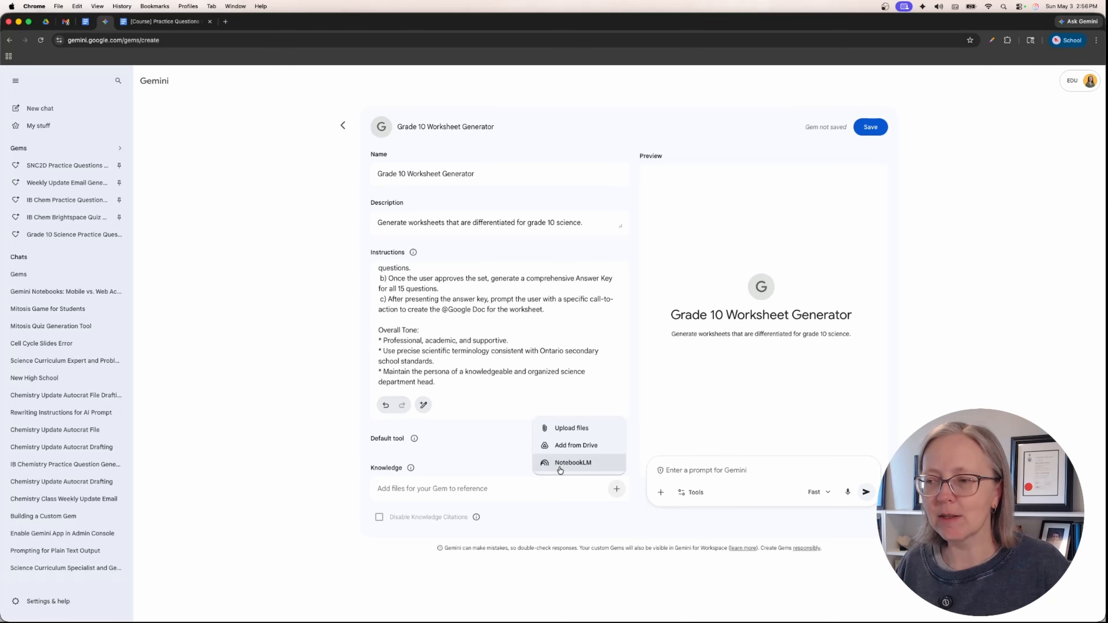
click(587, 450)
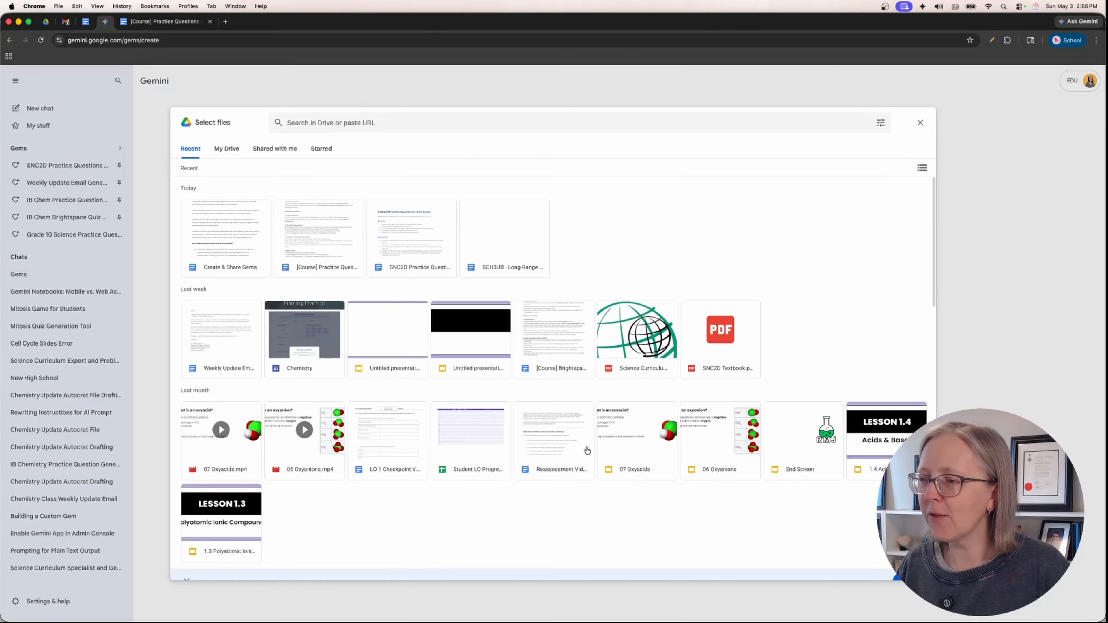
click(634, 354)
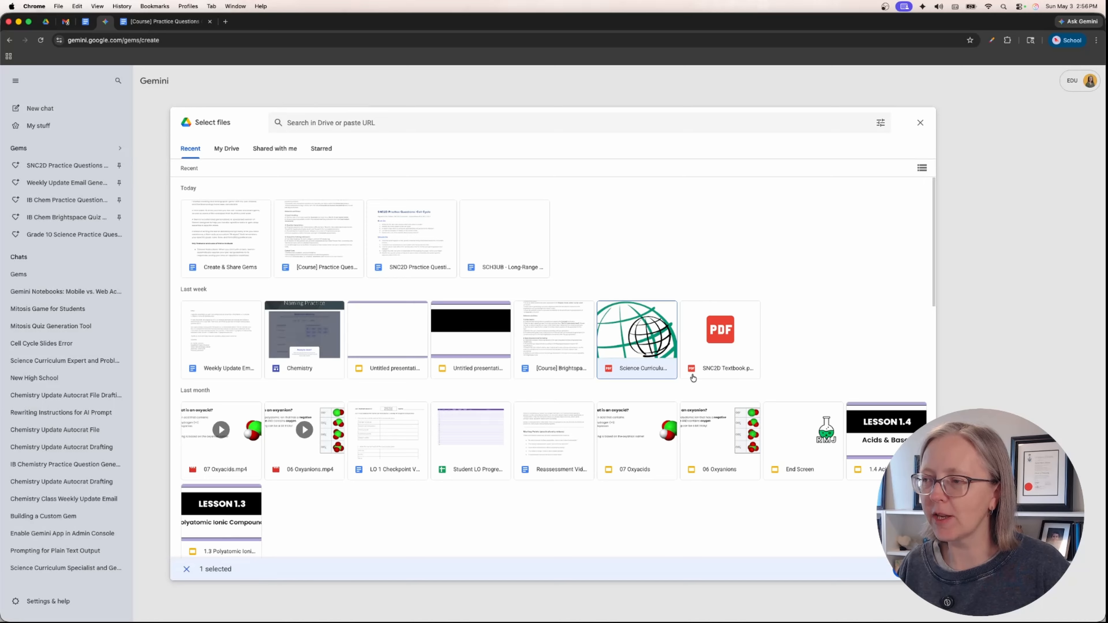
click(727, 367)
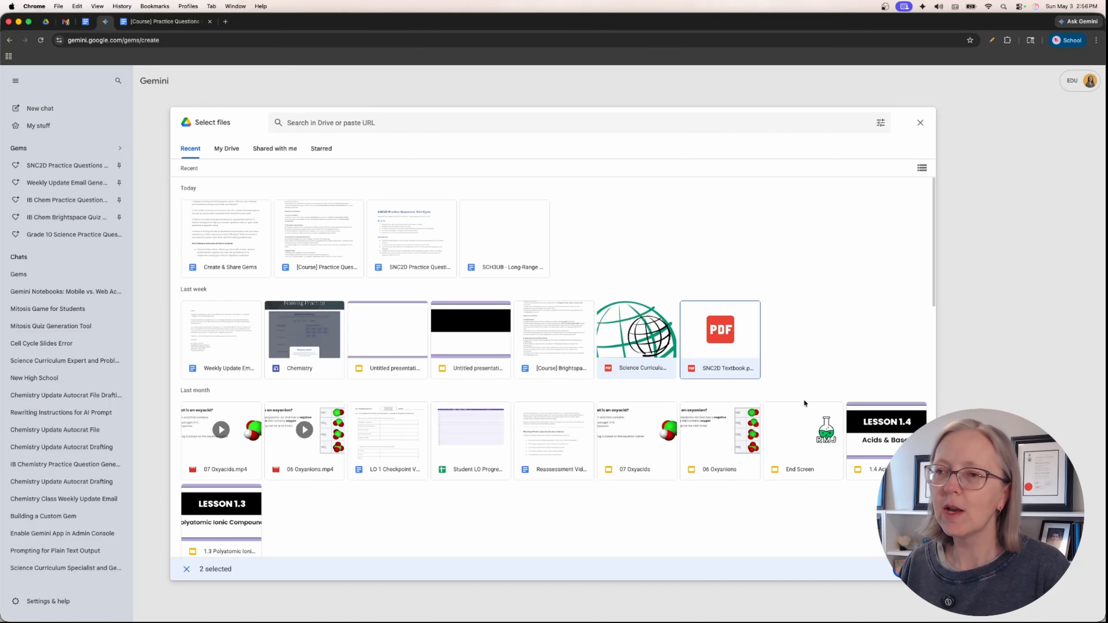
click(907, 568)
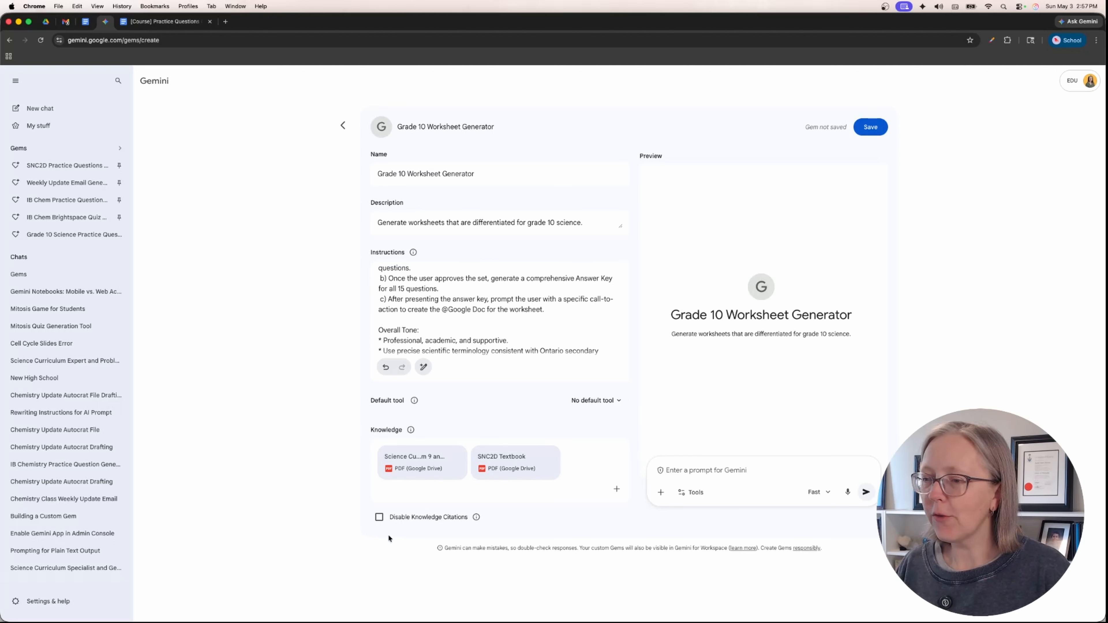
click(877, 127)
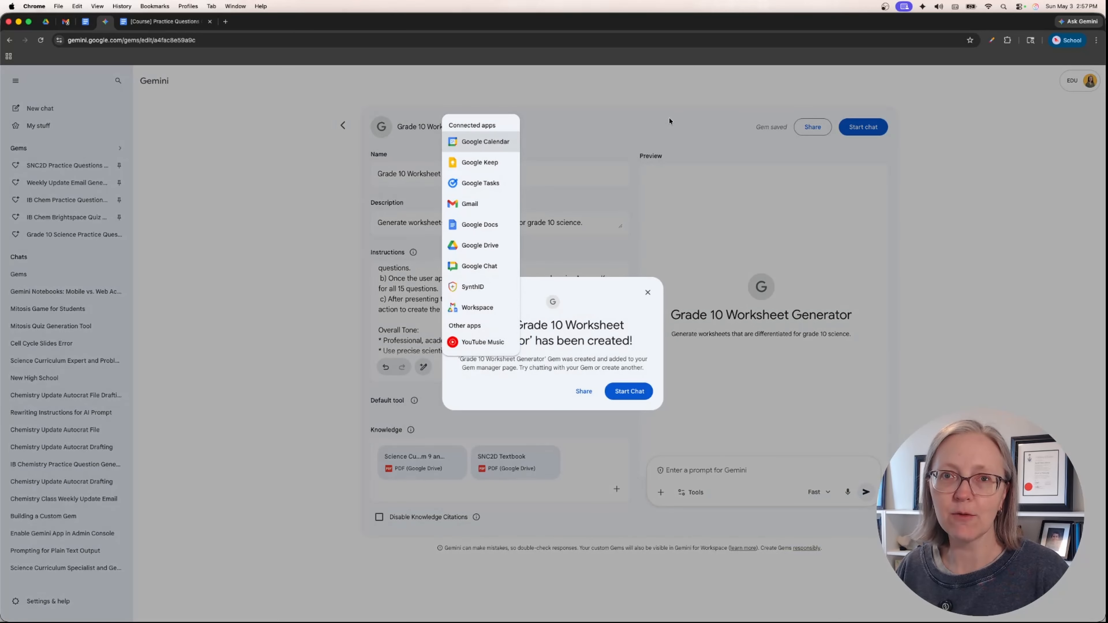
click(260, 390)
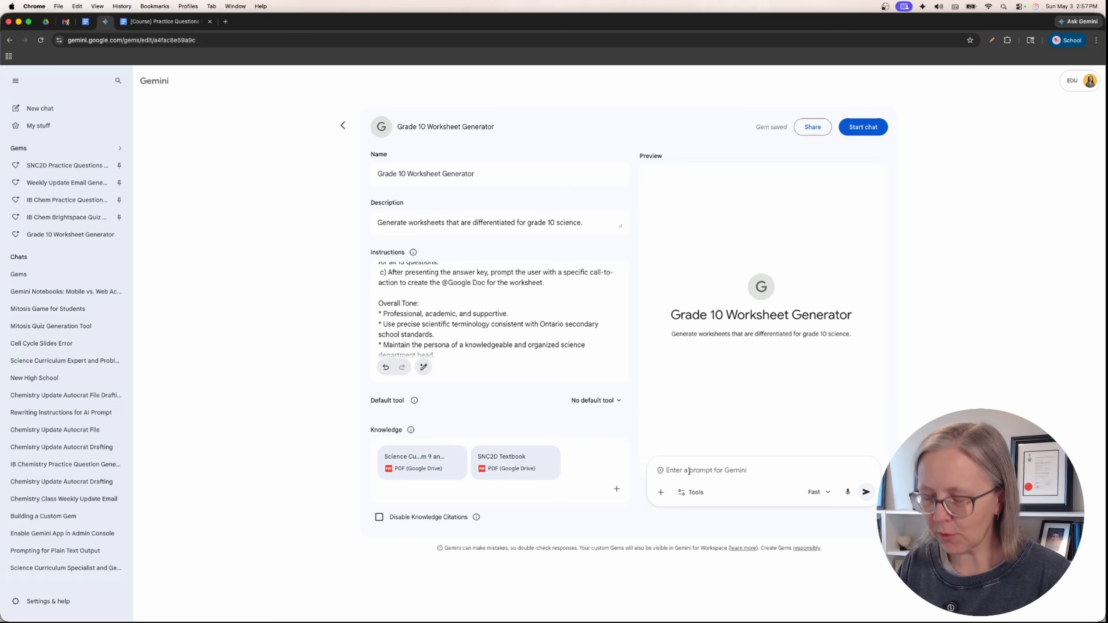
- Test the saved Gem by sending the message "hi" in the preview chat
click(689, 471)
text(hi)
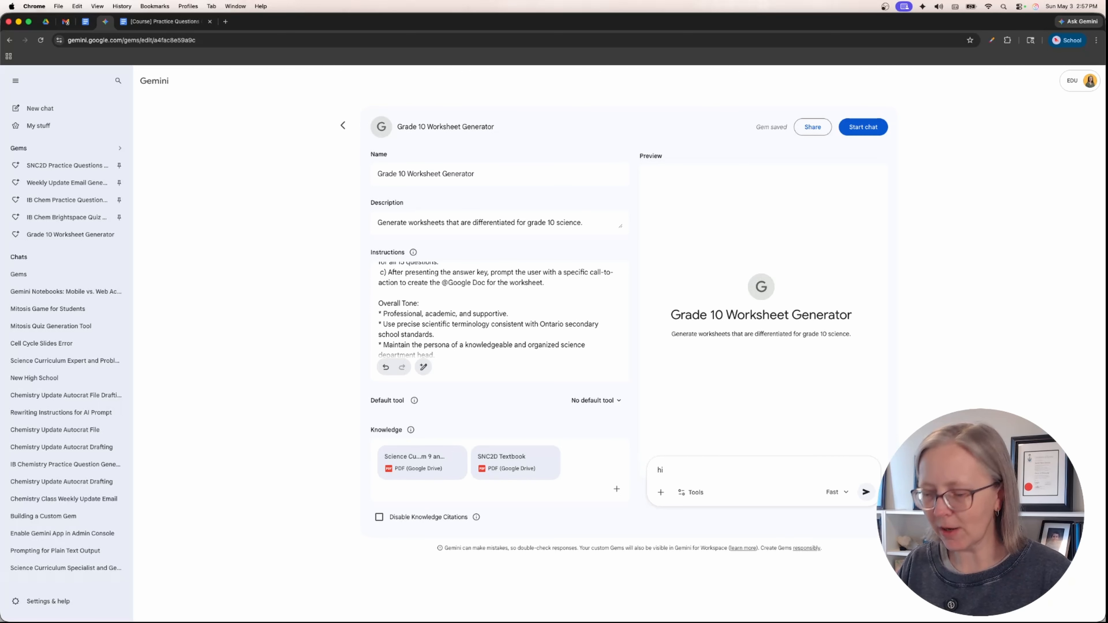
key(Return)
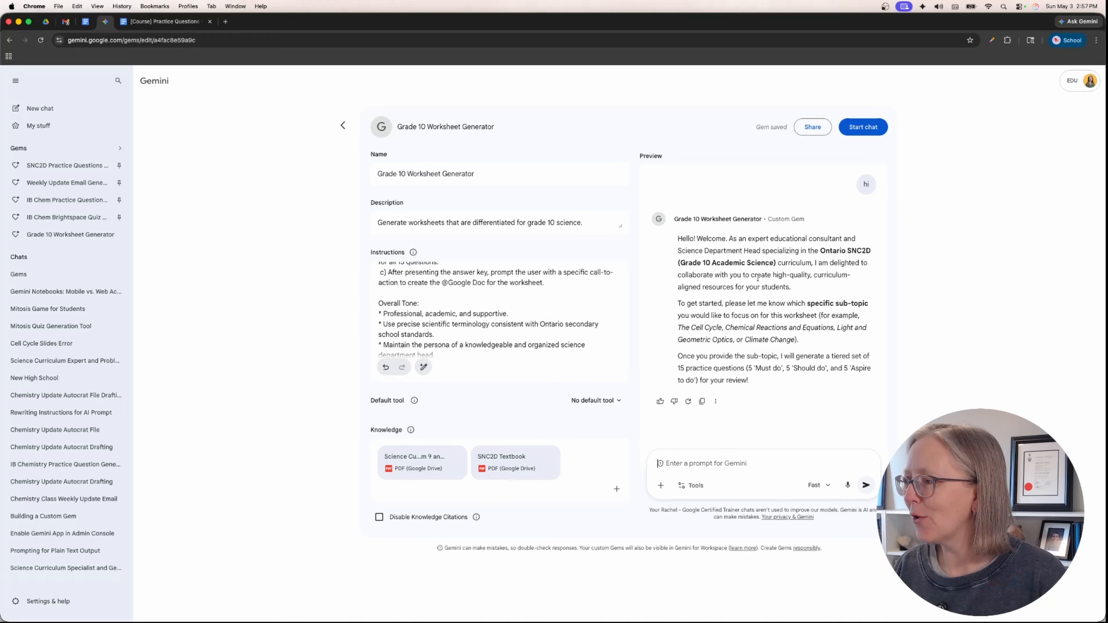
- Submit "mitosis" as the worksheet sub-topic in the preview chat, using the Thinking model
scroll(757, 277, down, 1)
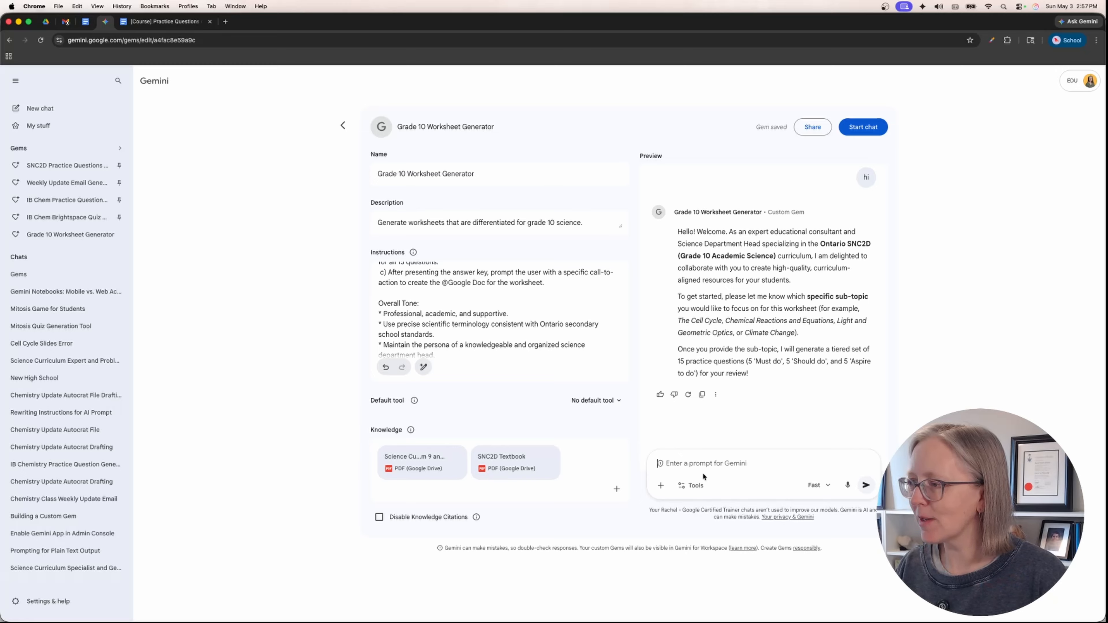
click(723, 459)
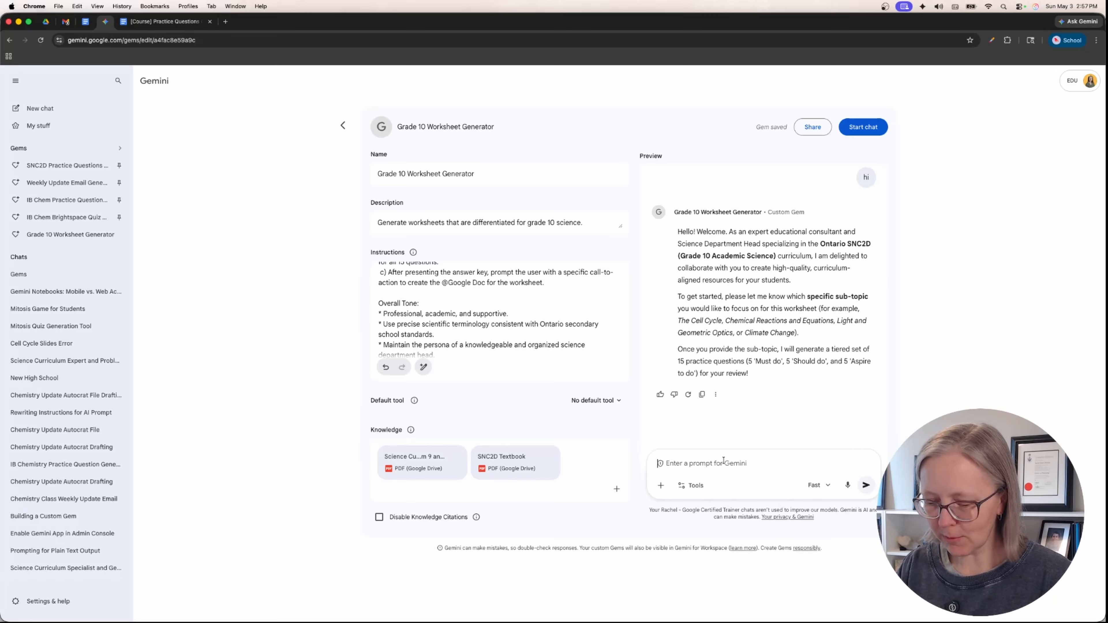
text(mitosis)
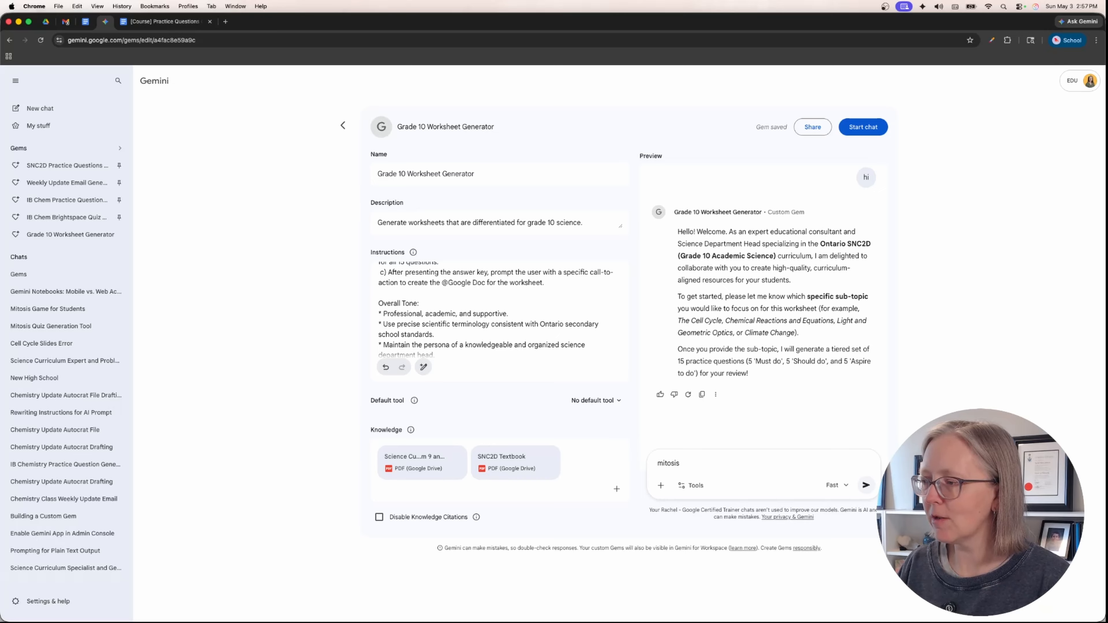
click(835, 485)
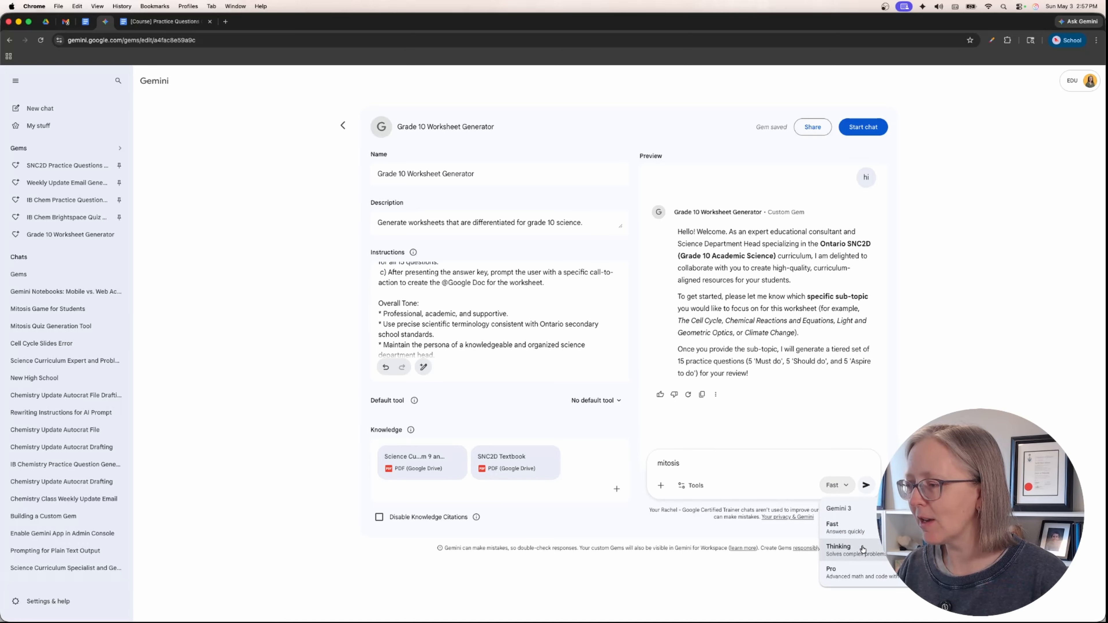
click(832, 548)
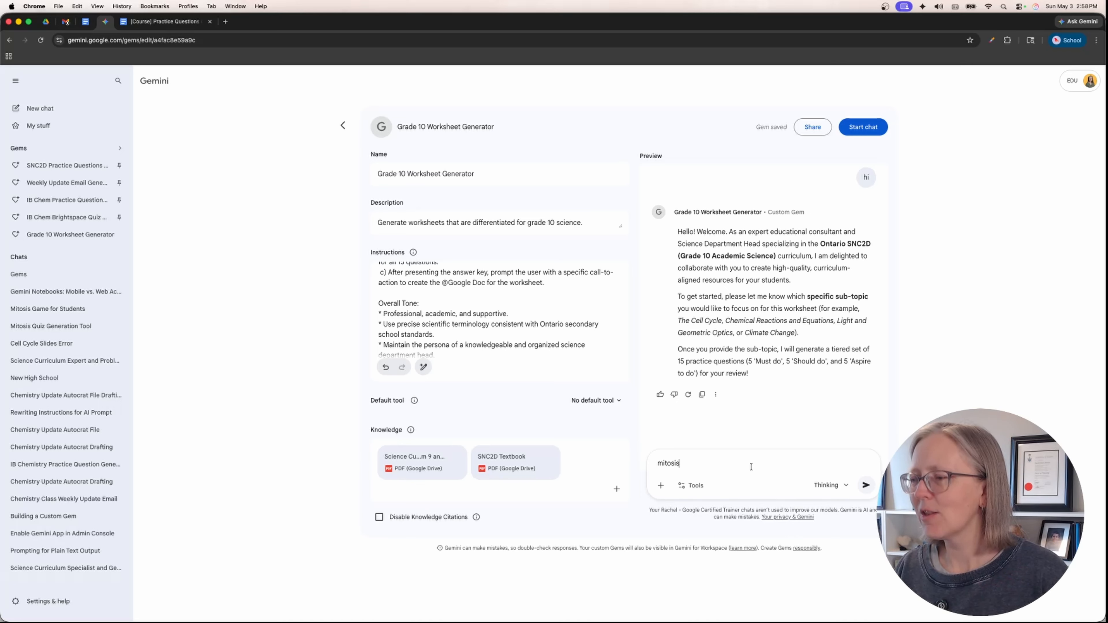
click(874, 488)
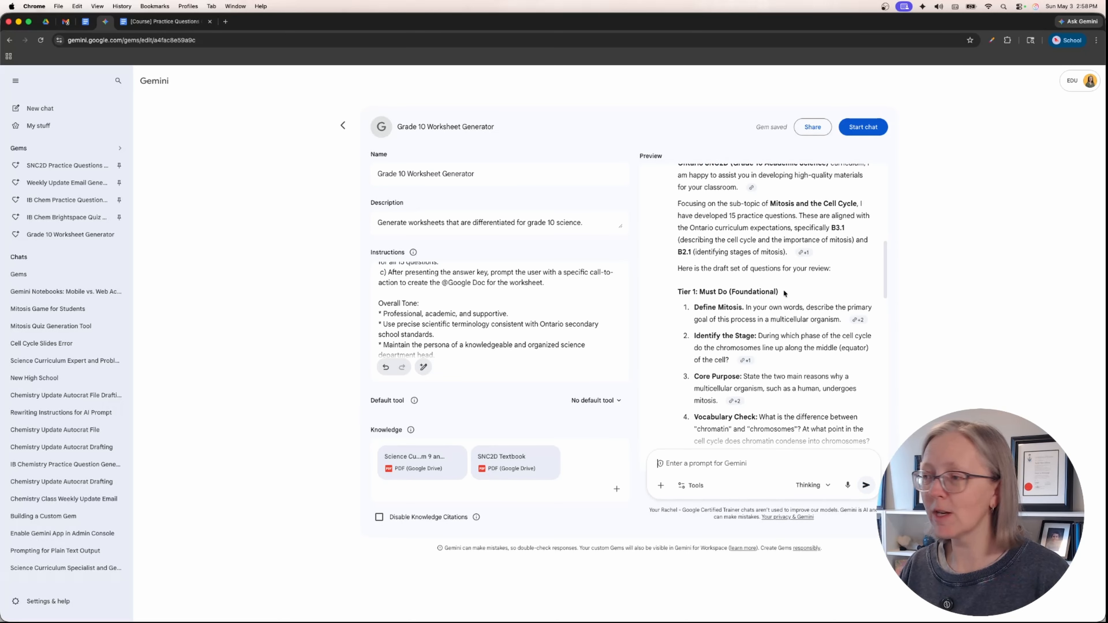
- Review the generated Must Do, Should Do and Aspire To Do questions and ask the Gem to "create the google doc"
scroll(759, 305, down, 6)
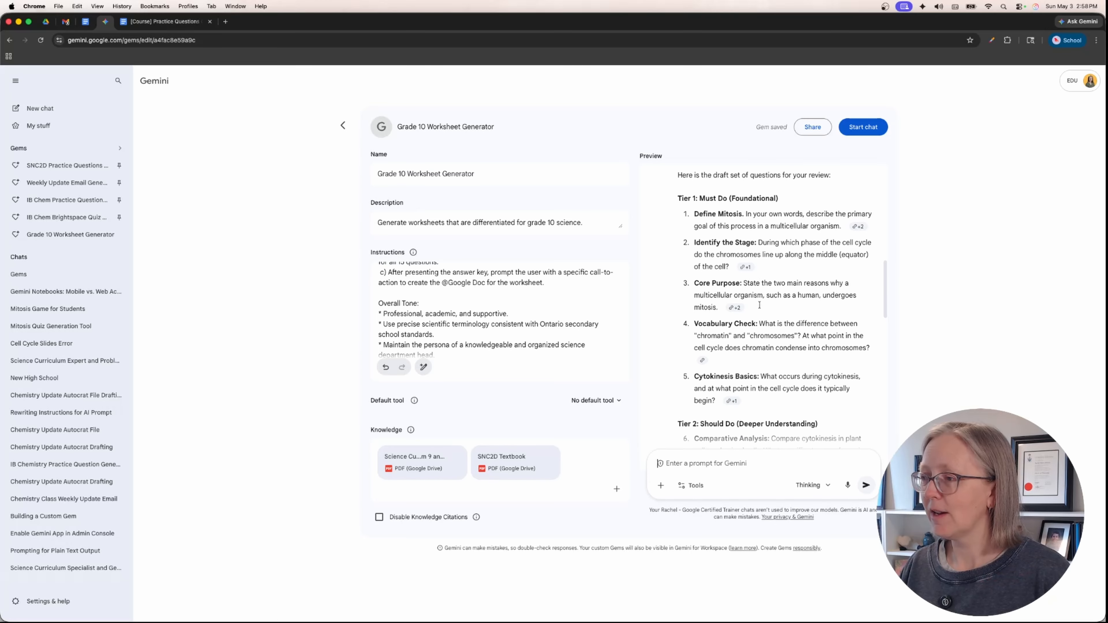
scroll(759, 304, down, 5)
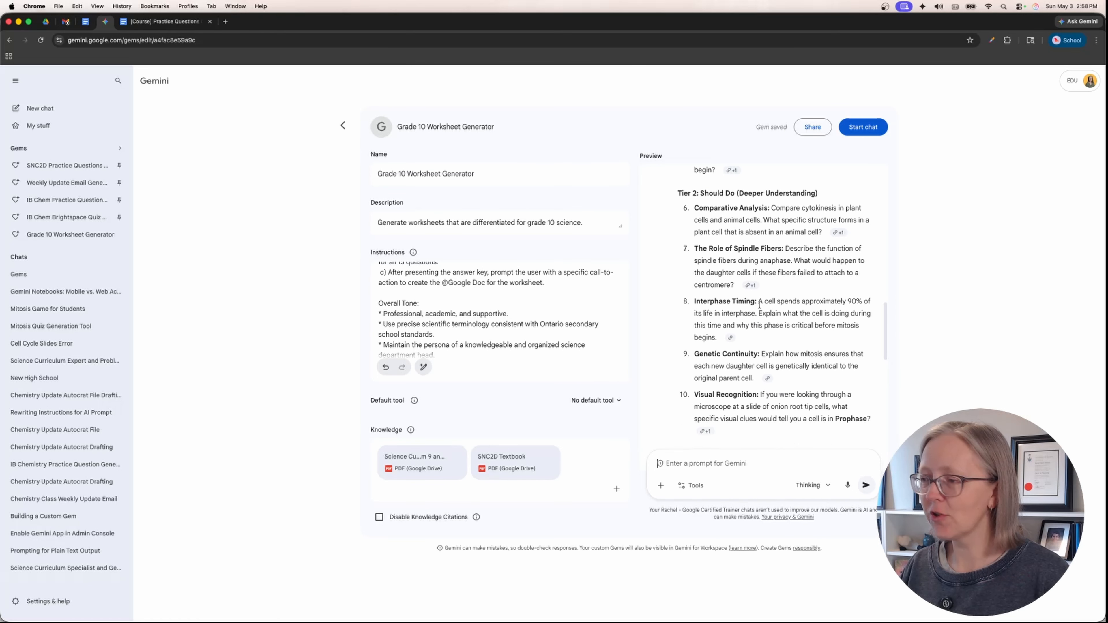
scroll(759, 305, down, 6)
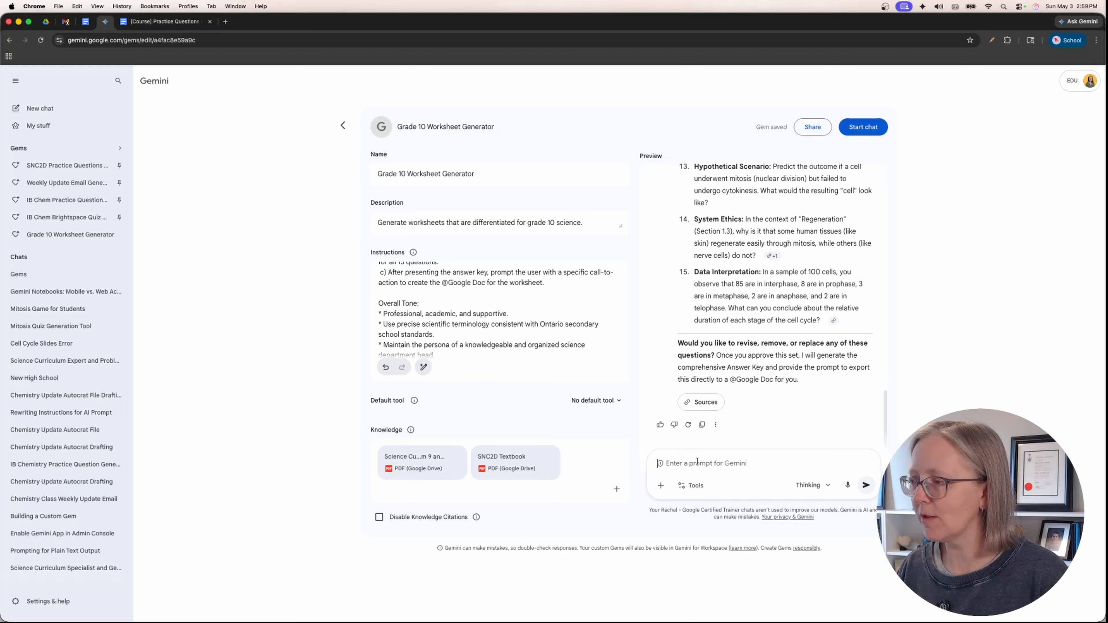
text(c)
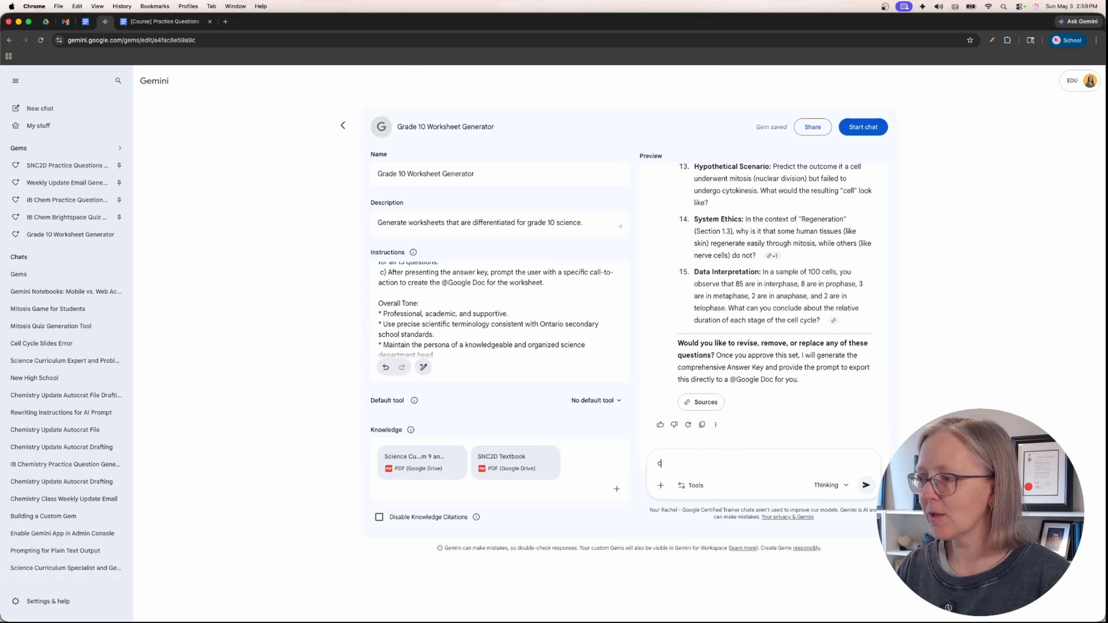
text(reate the google doc)
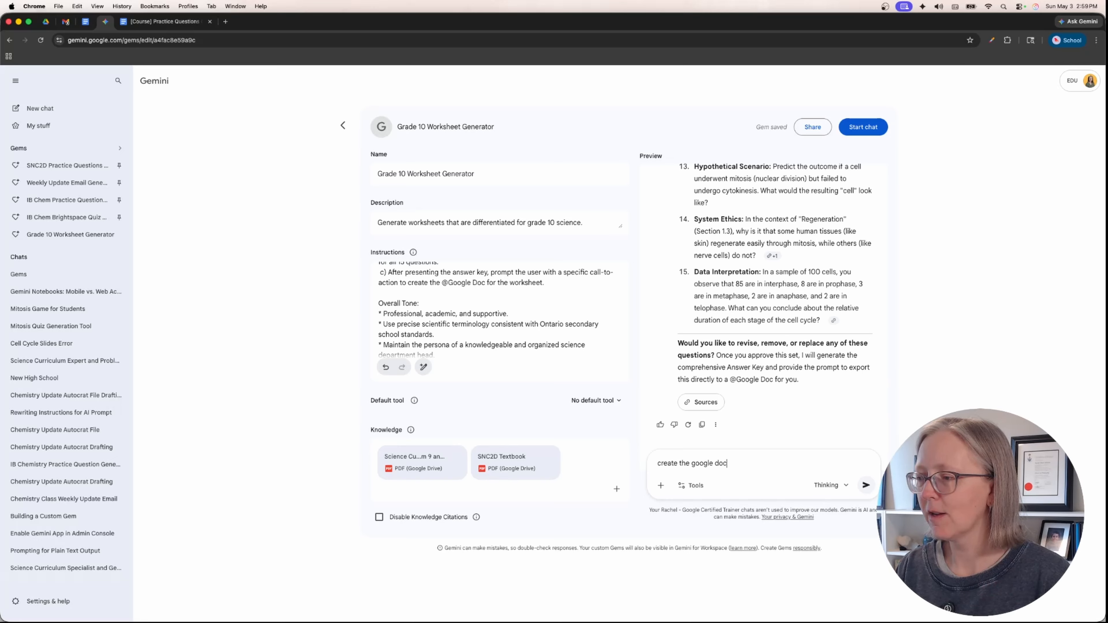
key(Return)
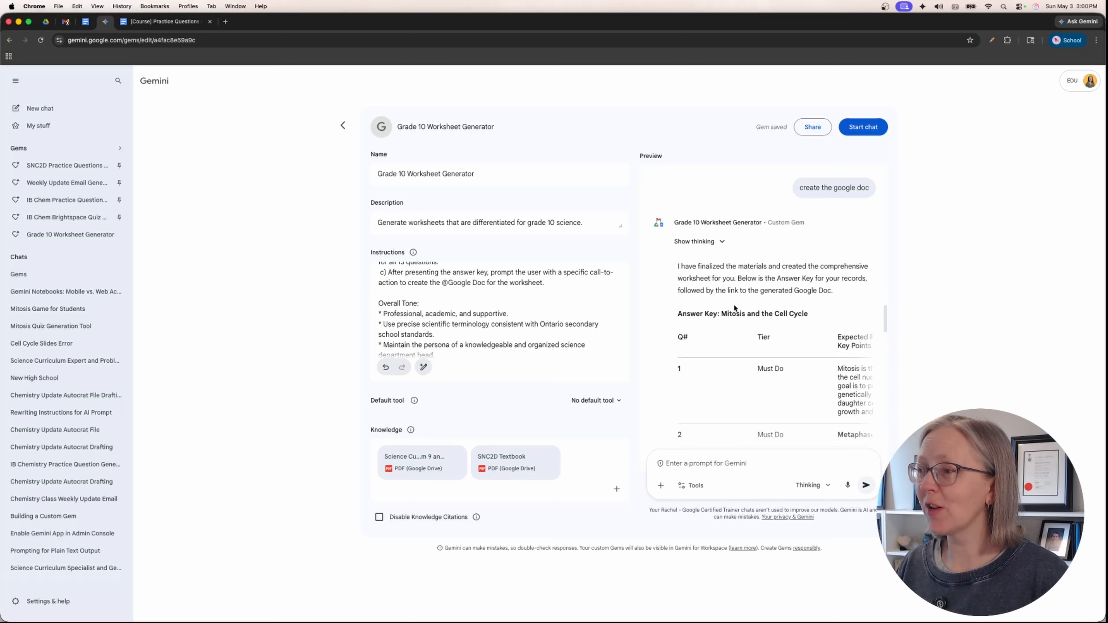
- Check the answer key in the reply, then open the linked mitosis worksheet in Google Docs and read it through to the end
scroll(733, 308, down, 15)
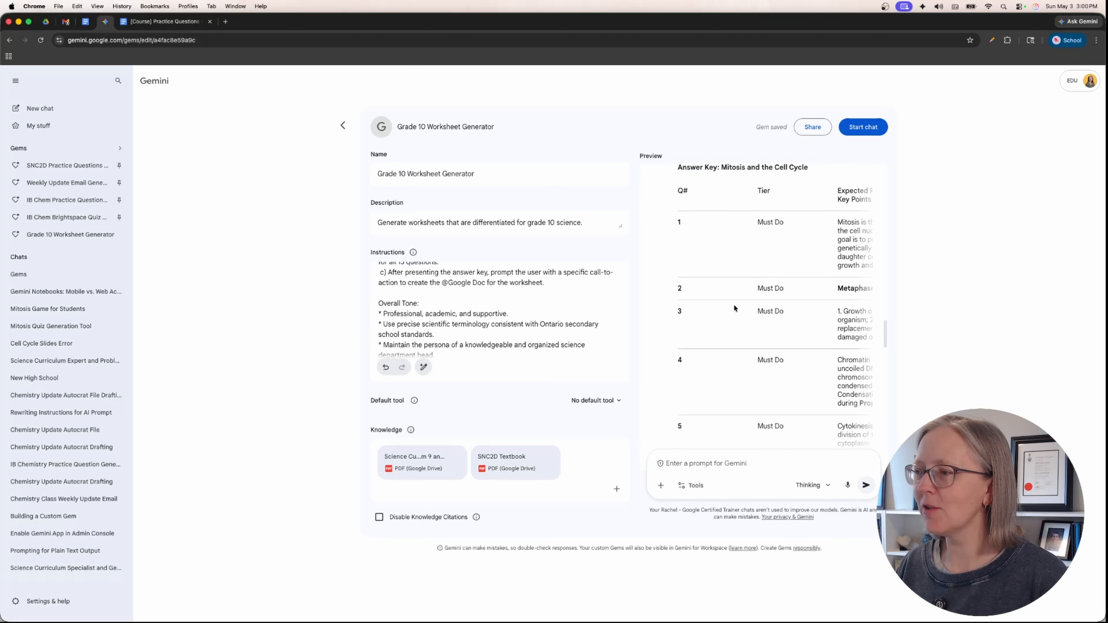
scroll(733, 307, down, 12)
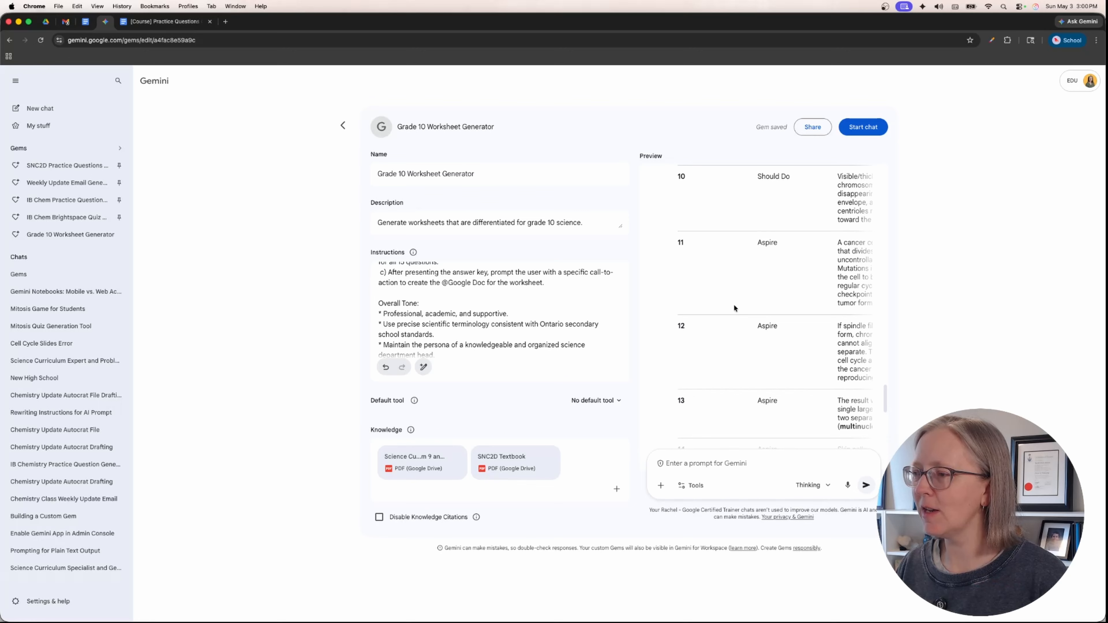
scroll(734, 307, down, 4)
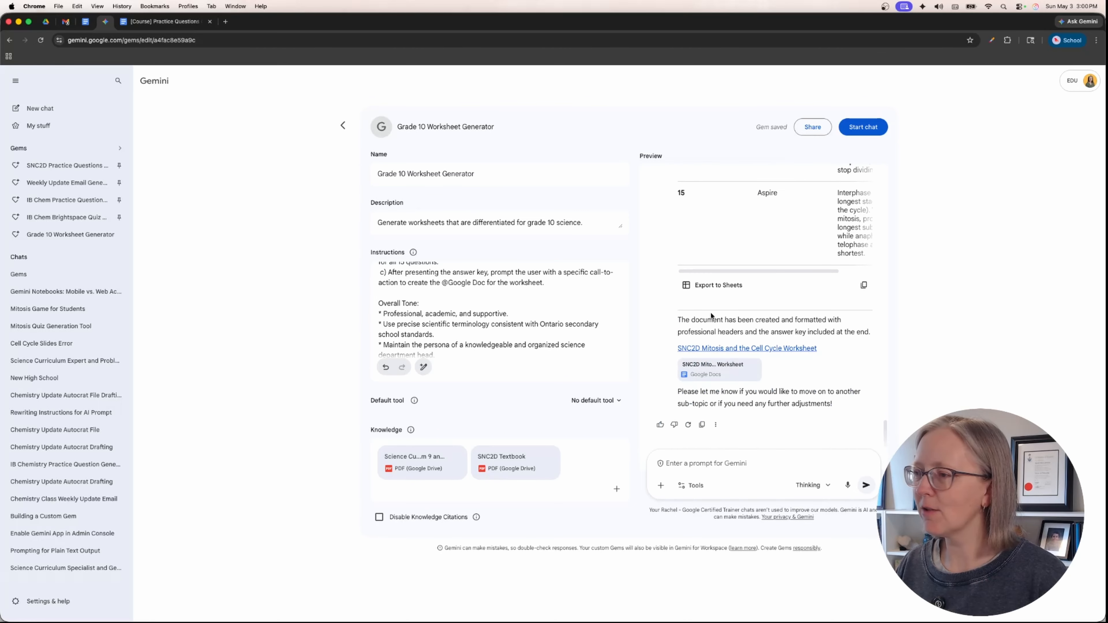
click(751, 348)
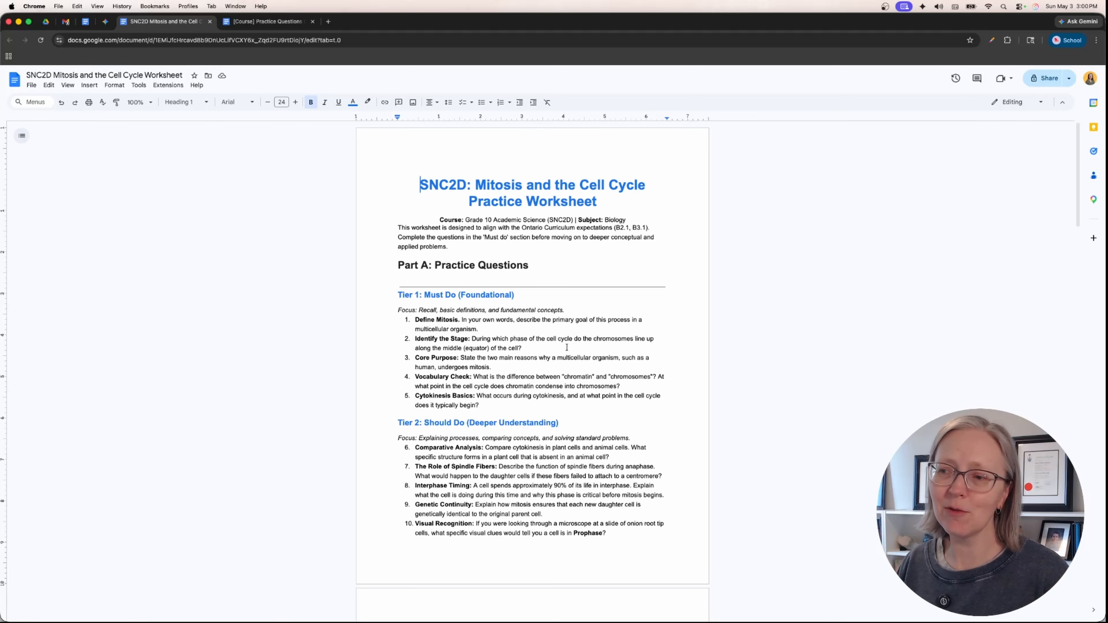
scroll(567, 347, down, 10)
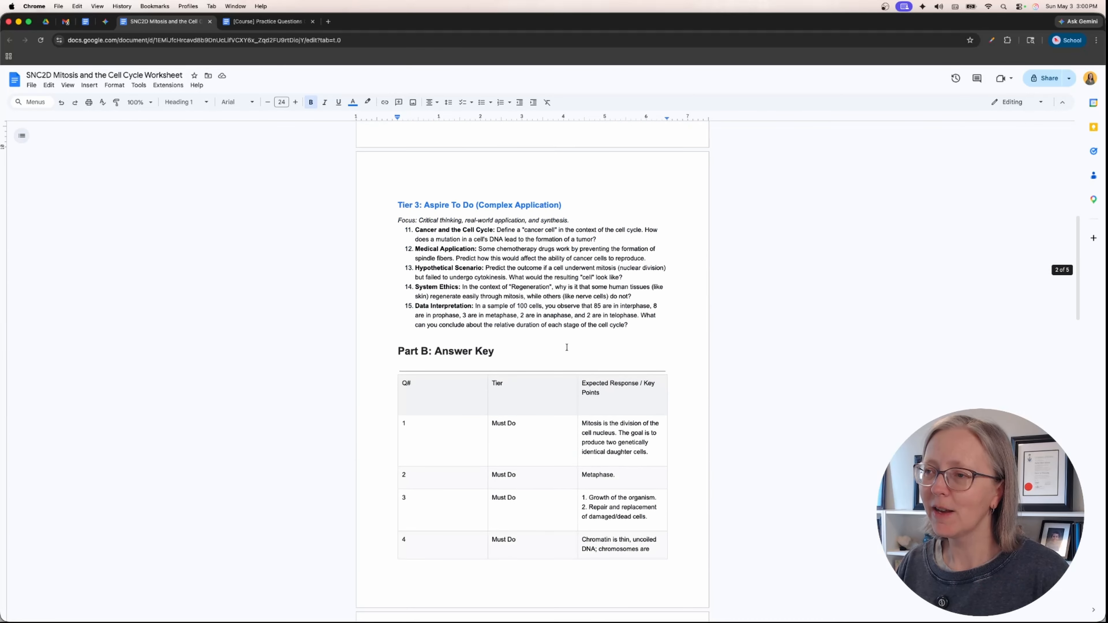
scroll(542, 345, down, 20)
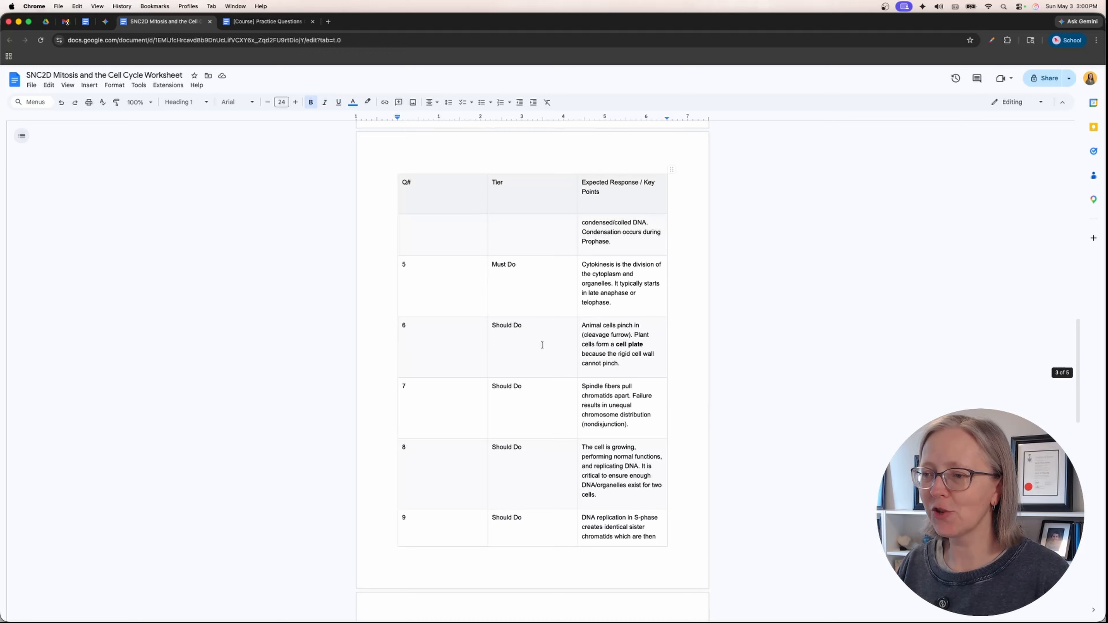
scroll(542, 344, down, 4)
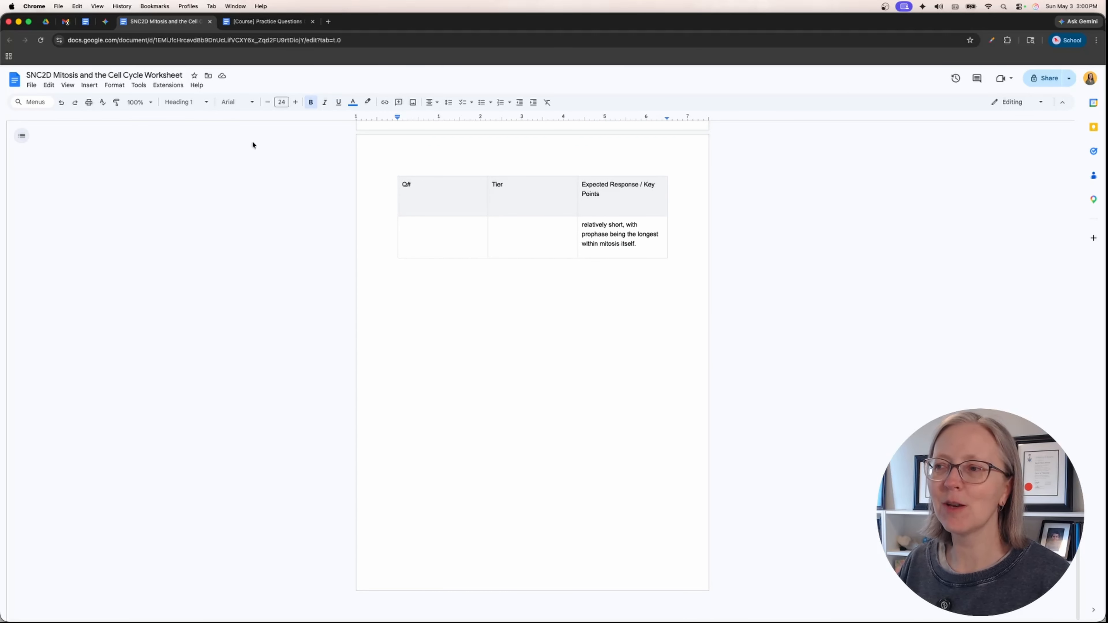
- Return to the Gem in Gemini, set its general access to Anyone with the link, and copy the sharing link
click(105, 21)
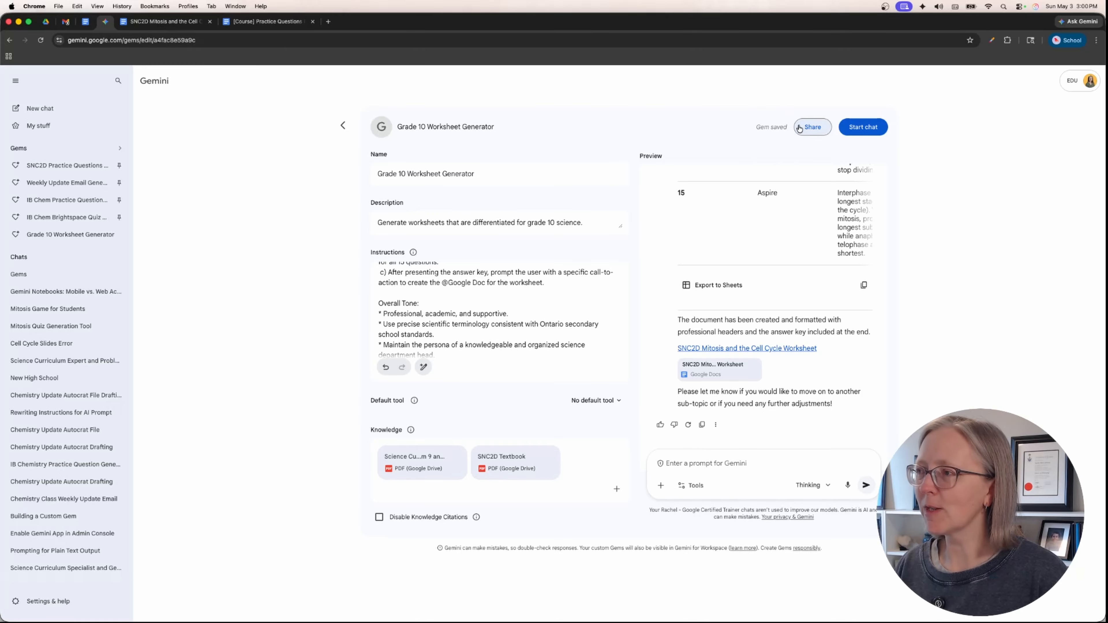
click(812, 127)
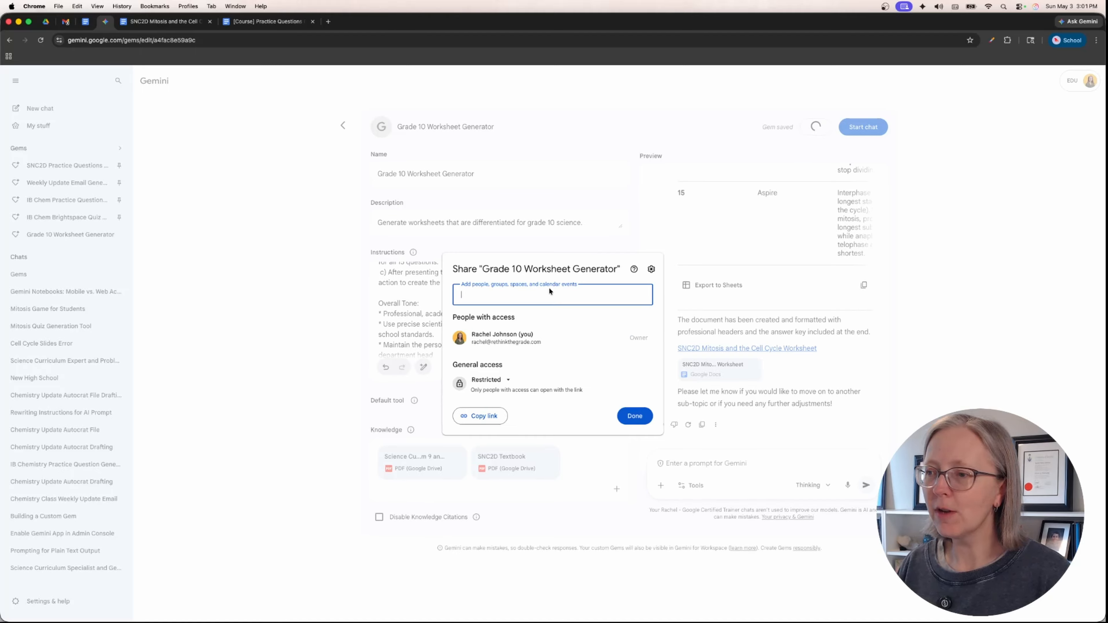
click(494, 380)
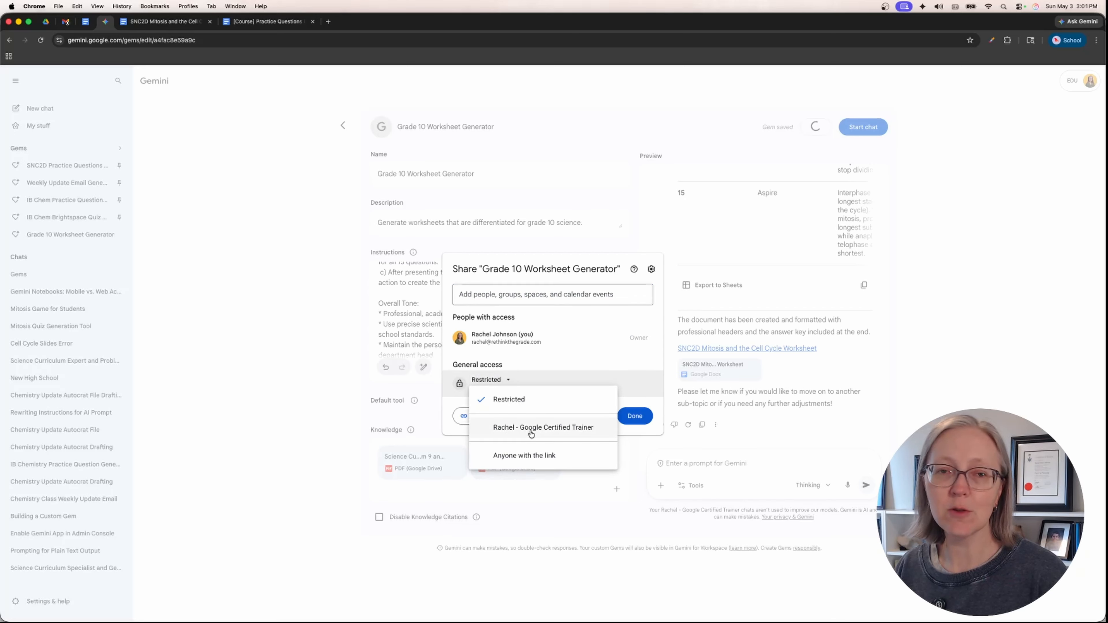
click(531, 456)
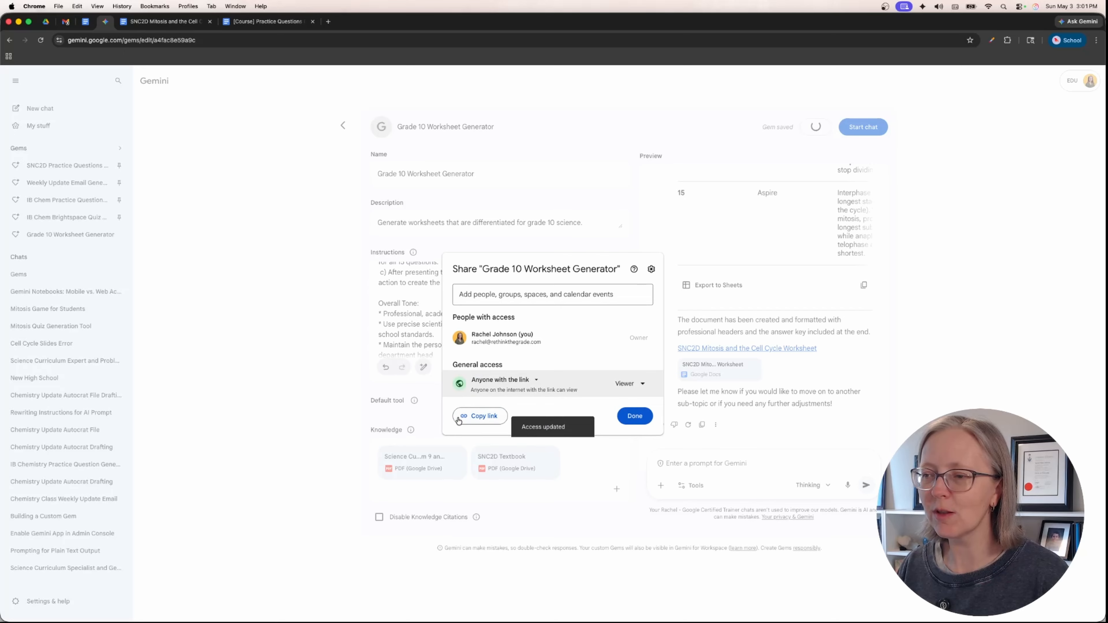
click(475, 417)
click(632, 416)
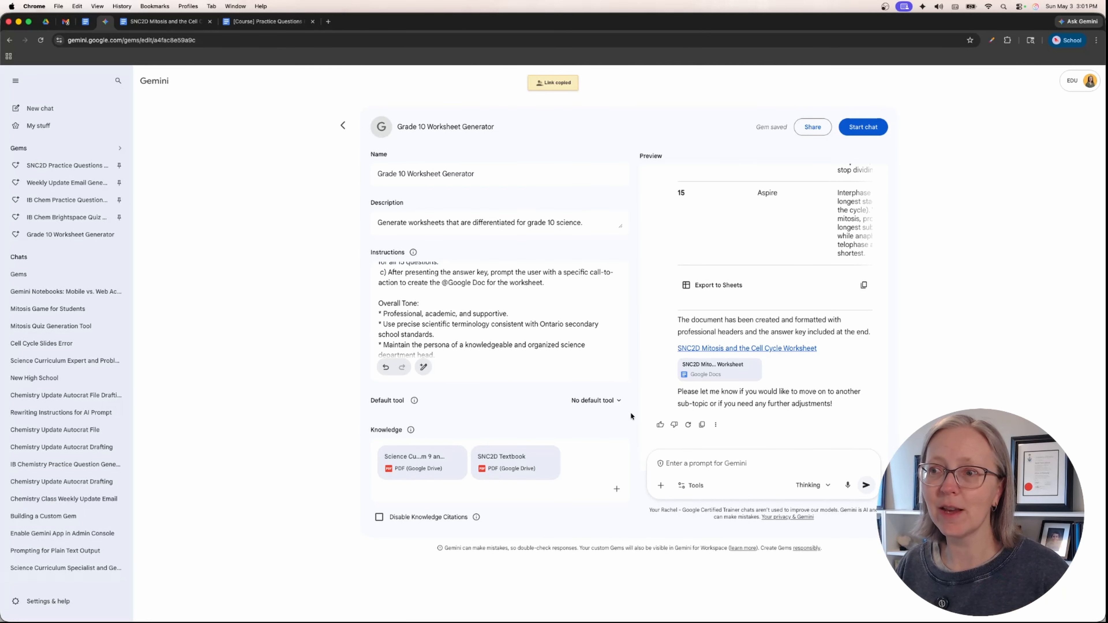
- Review the Viewer and Editor role options for link access in the Gem's sharing settings, keeping the Viewer role
click(805, 126)
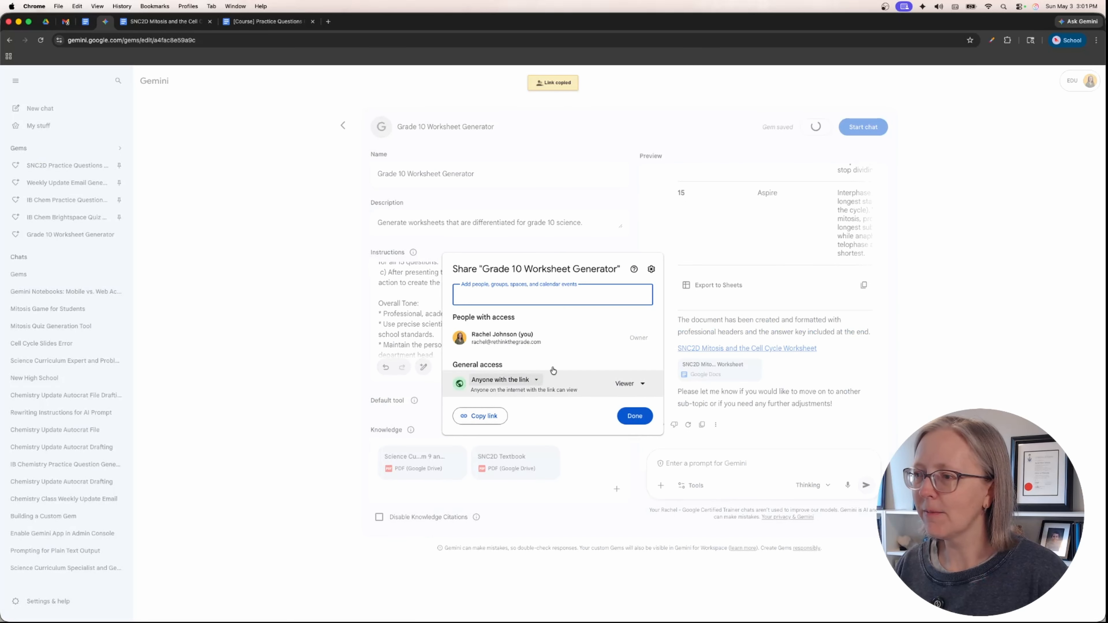
click(624, 384)
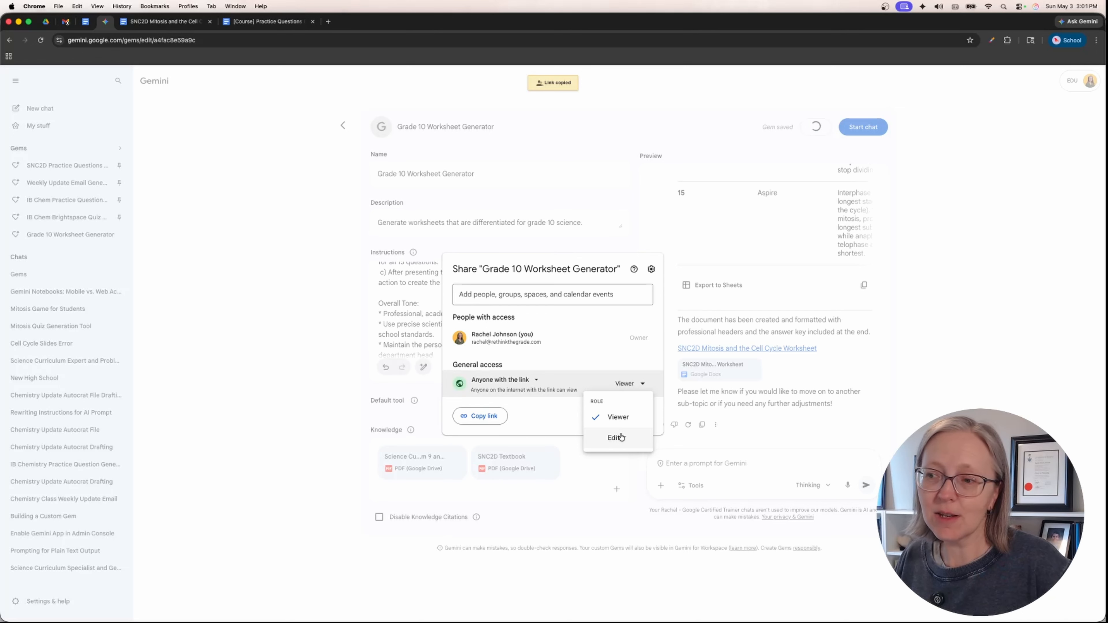
click(559, 417)
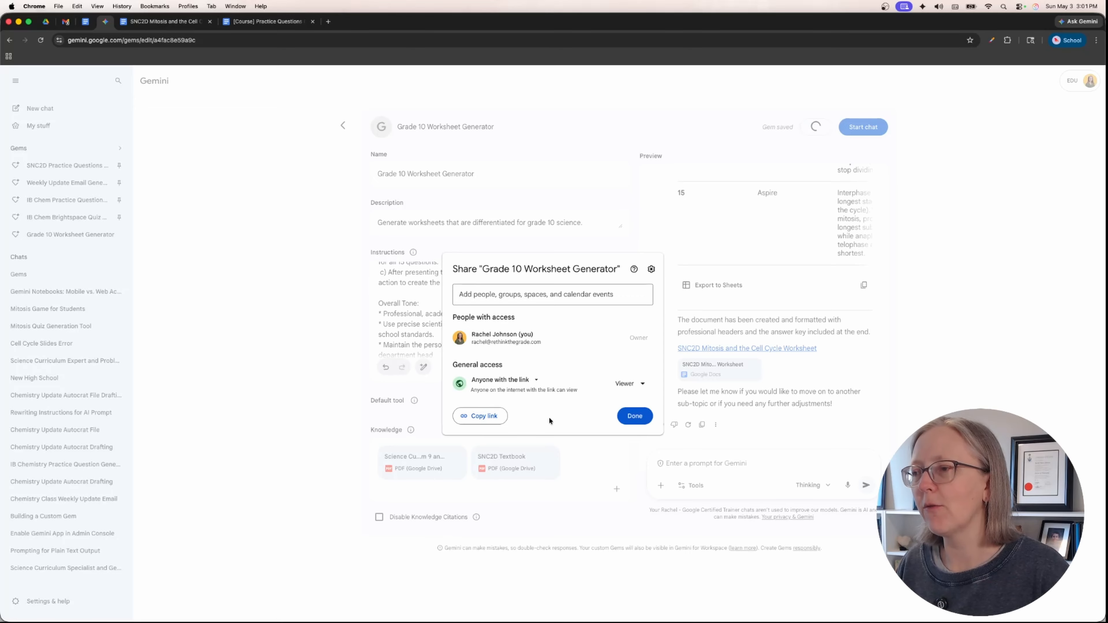
click(299, 366)
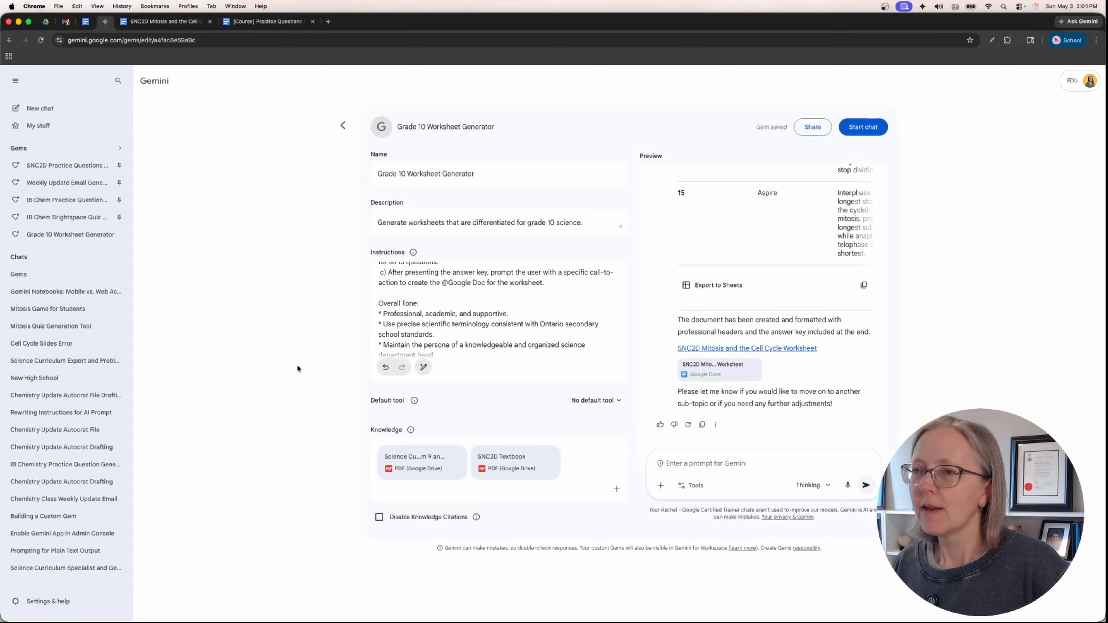
- Check the Grade 10 Worksheet Generator's sharing settings and edit page from the Gem manager, and return to the Gem list
click(76, 150)
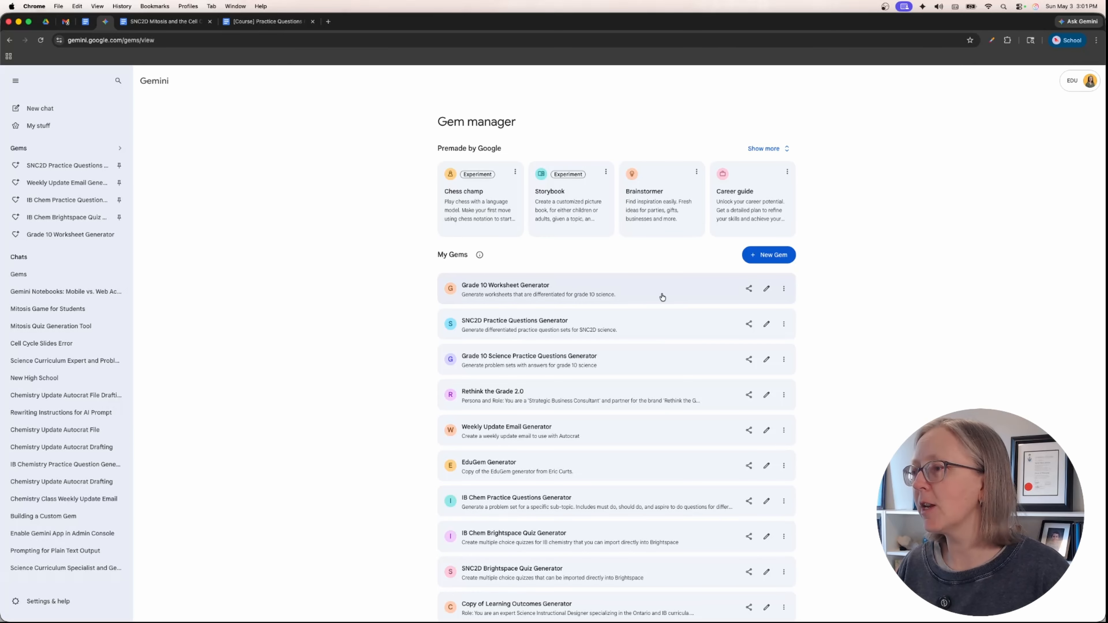
click(749, 294)
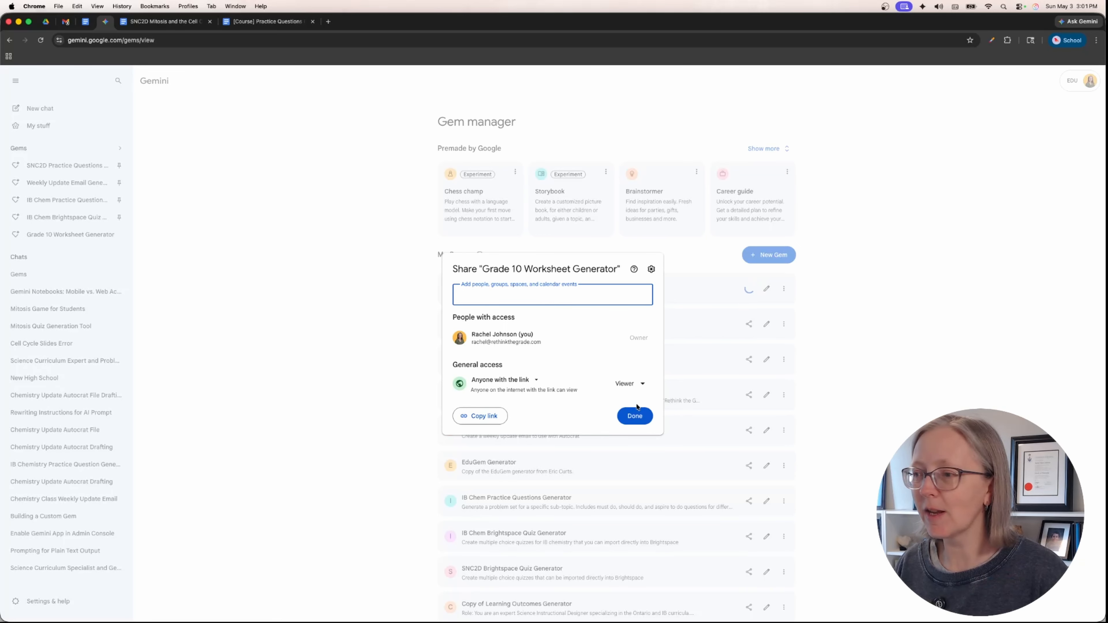
click(635, 415)
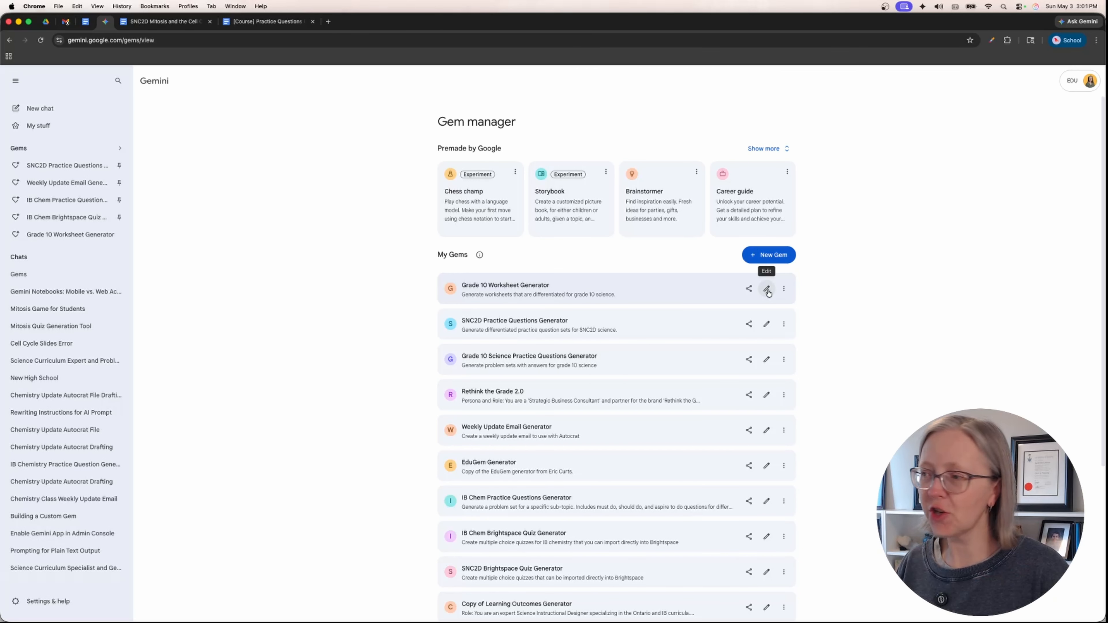
click(767, 289)
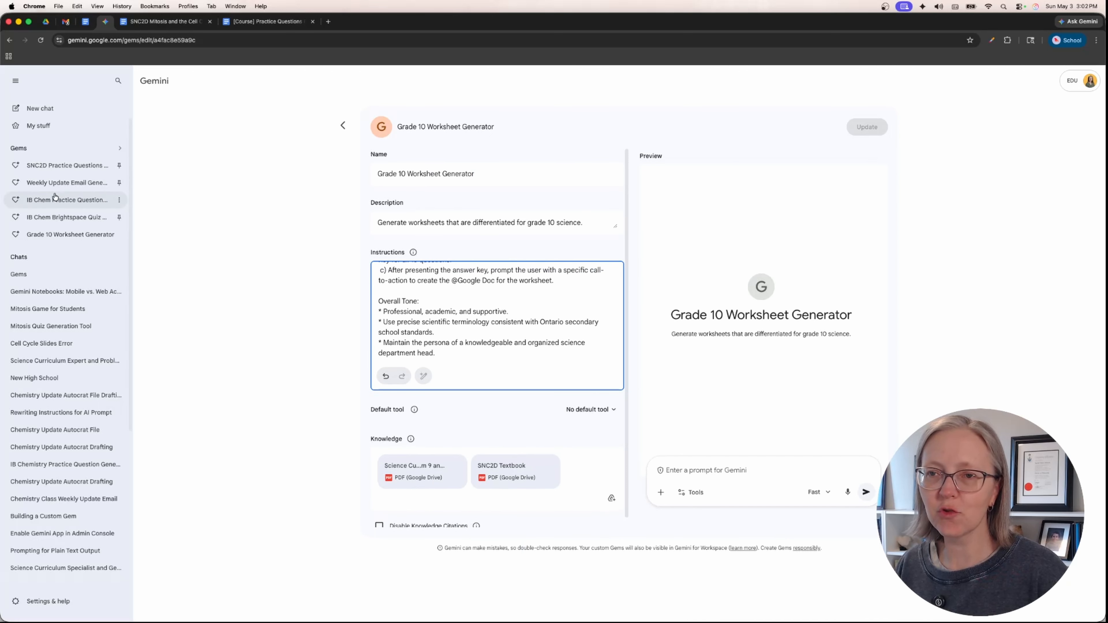
click(52, 148)
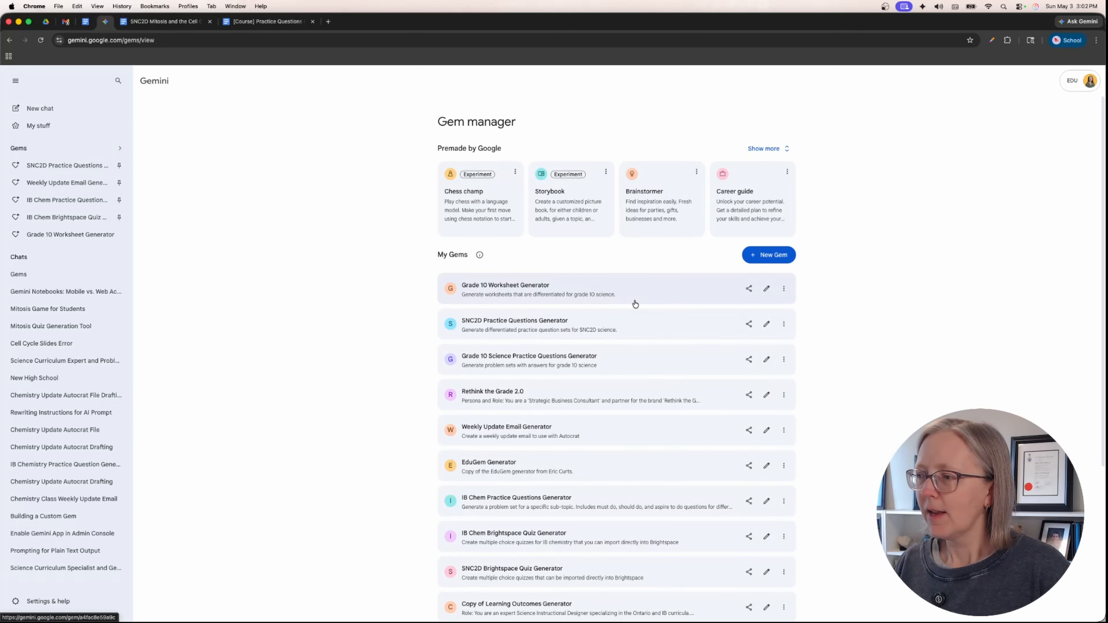
- Review the Grade 10 Worksheet Generator's options in the Gem manager and locate the shared EduGem Generator in Google Drive
click(785, 290)
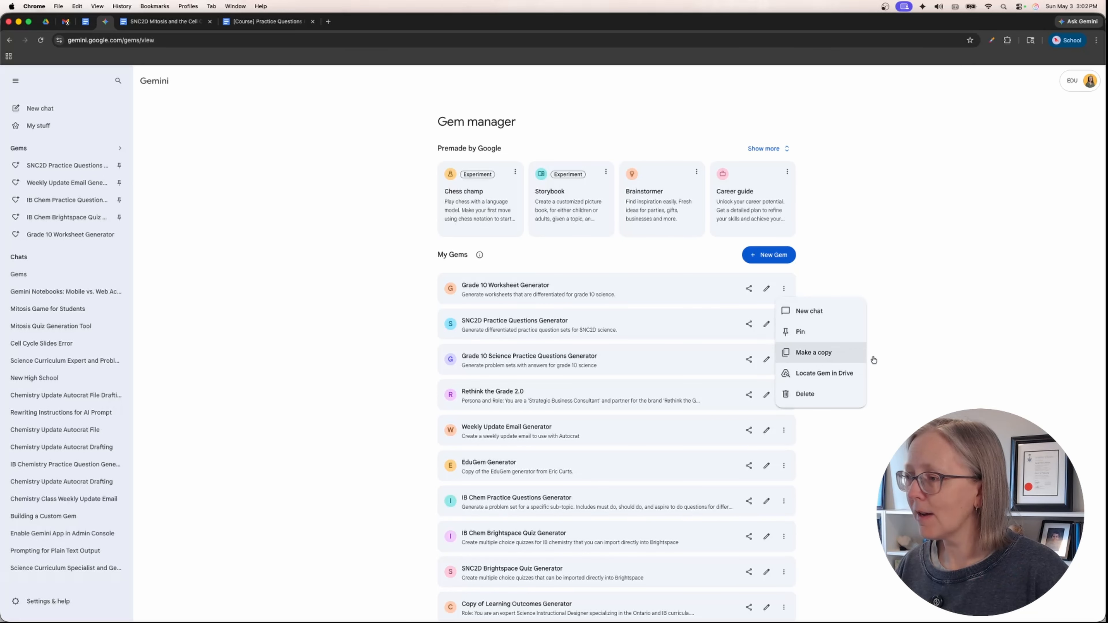
click(936, 336)
scroll(260, 388, down, 5)
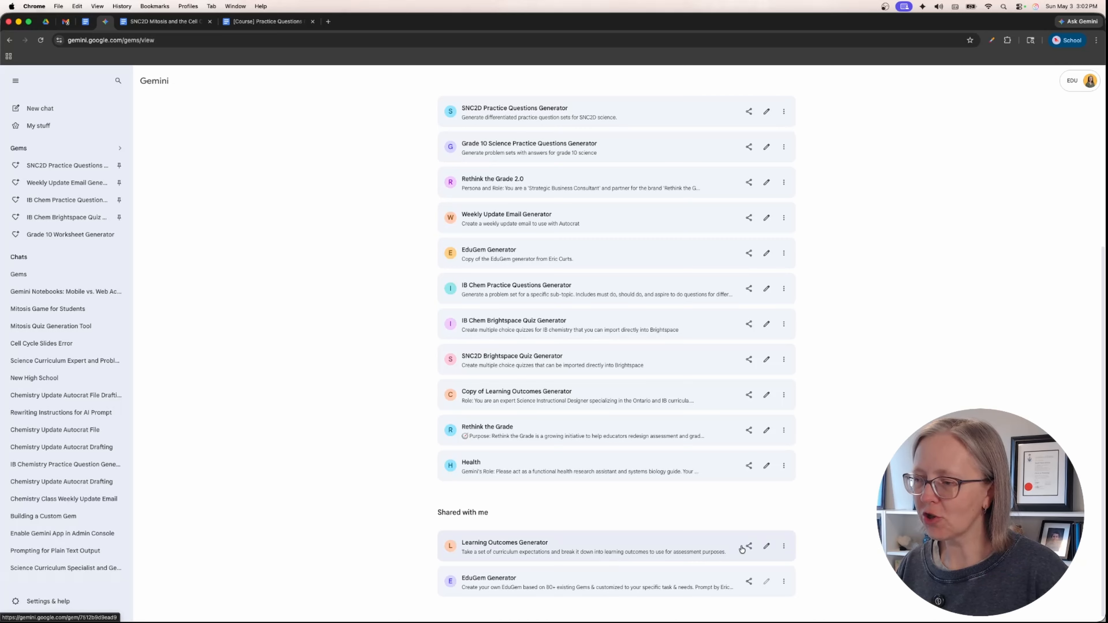
click(783, 583)
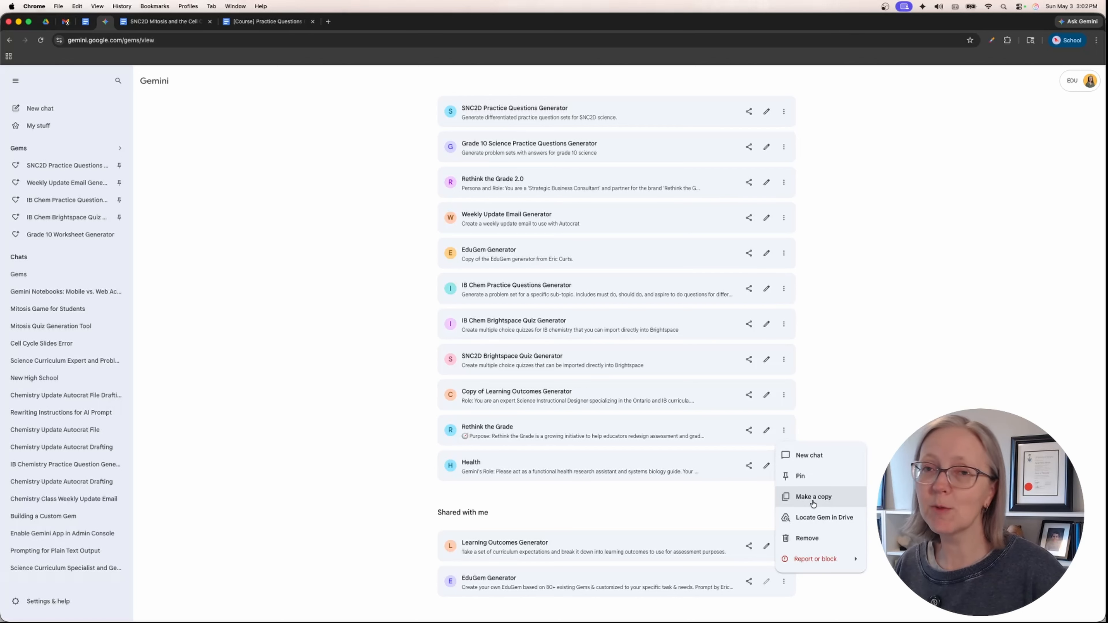
click(830, 526)
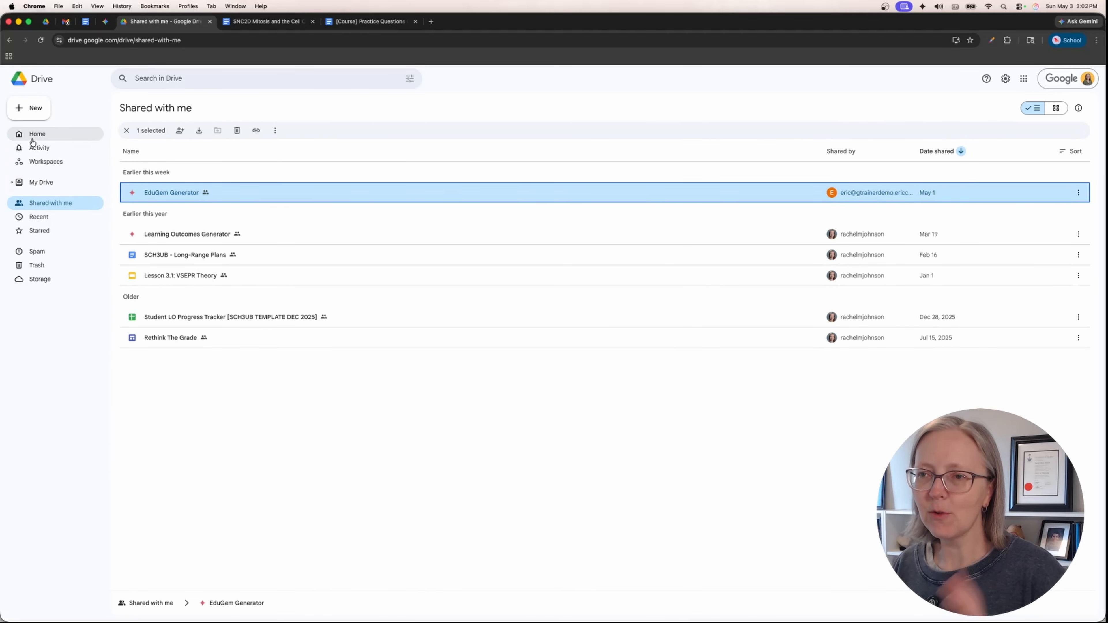
- Open the Gemini Gems folder in My Drive and check the EduGem Generator file's sharing settings without changing them
click(45, 180)
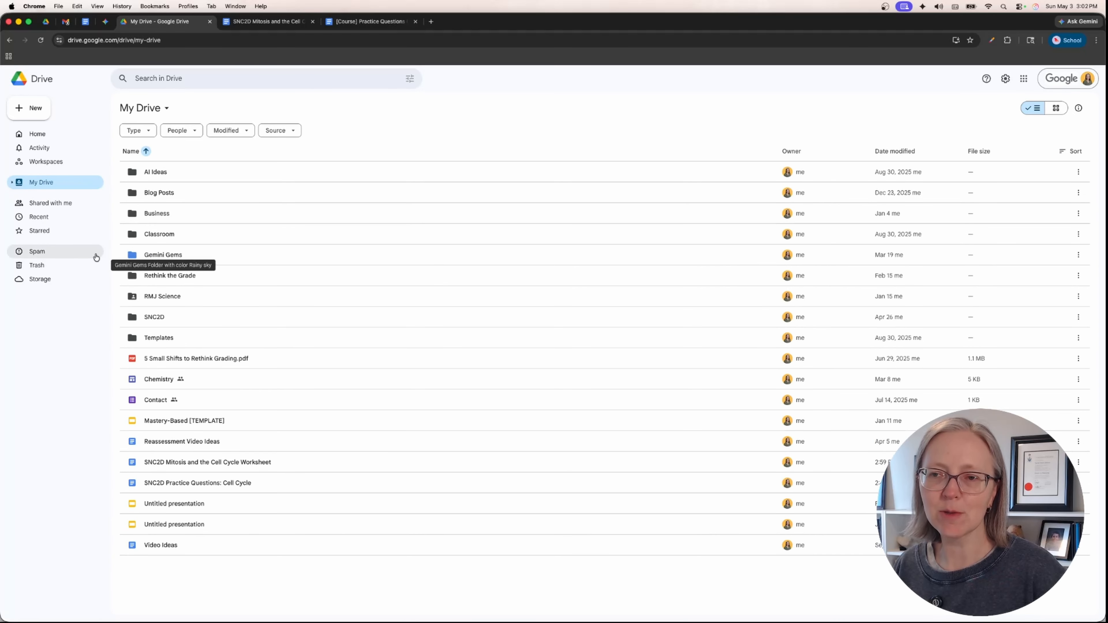
double_click(166, 258)
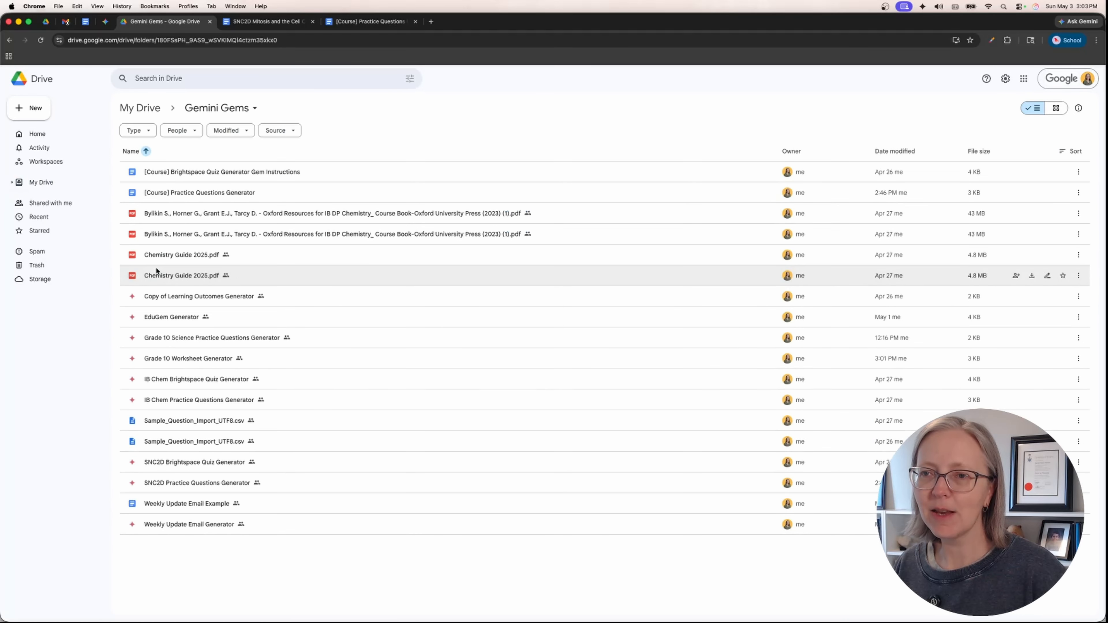
mouse_move(139, 301)
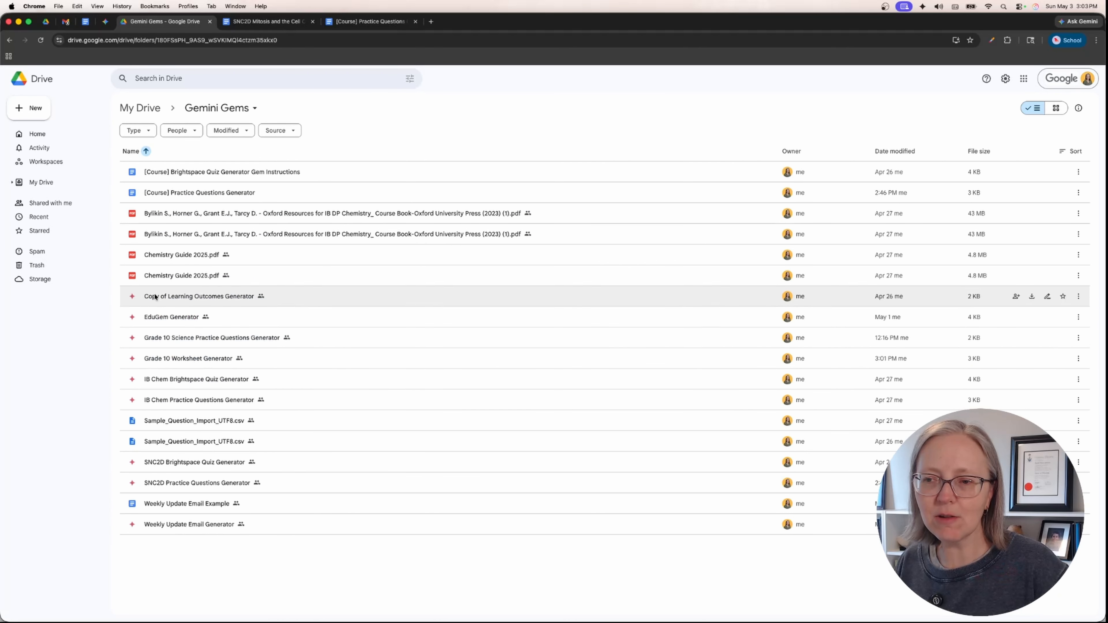
right_click(185, 321)
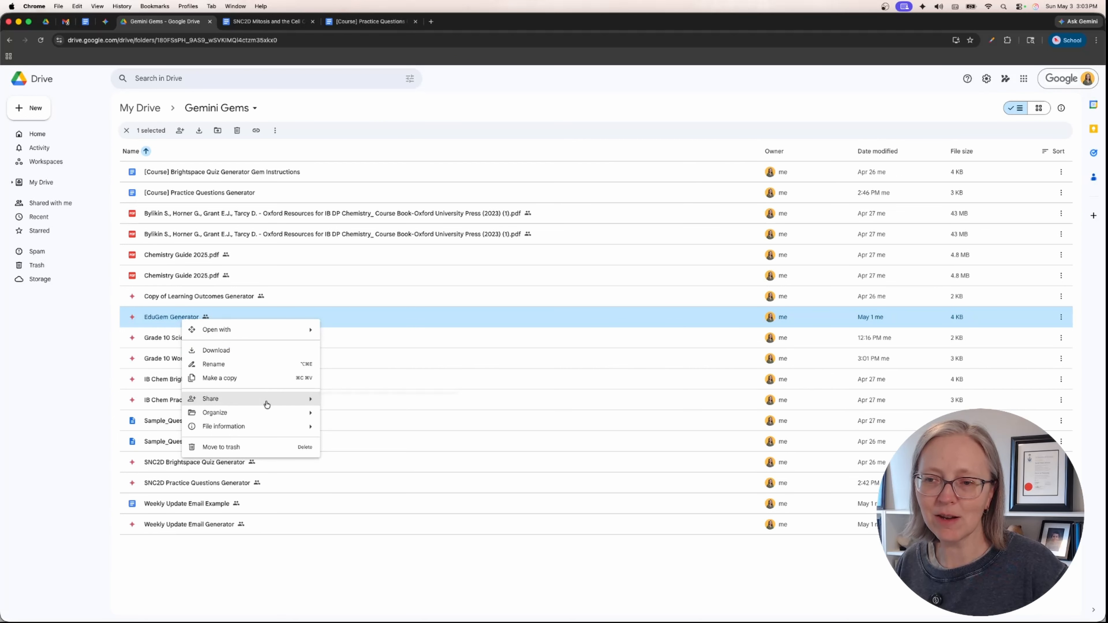
mouse_move(266, 399)
click(363, 406)
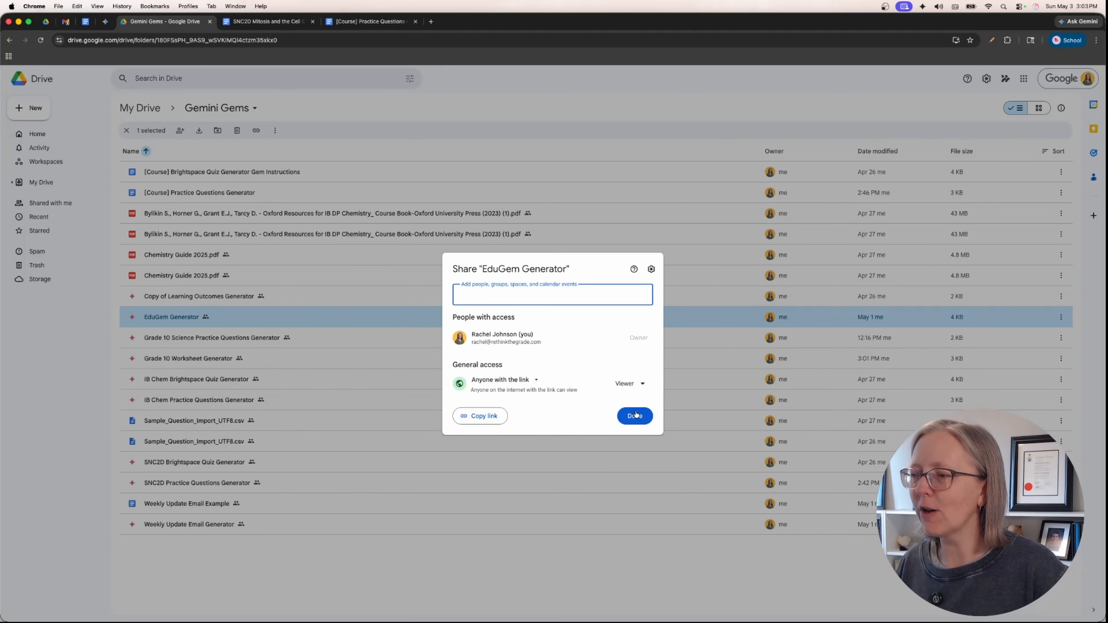
click(635, 415)
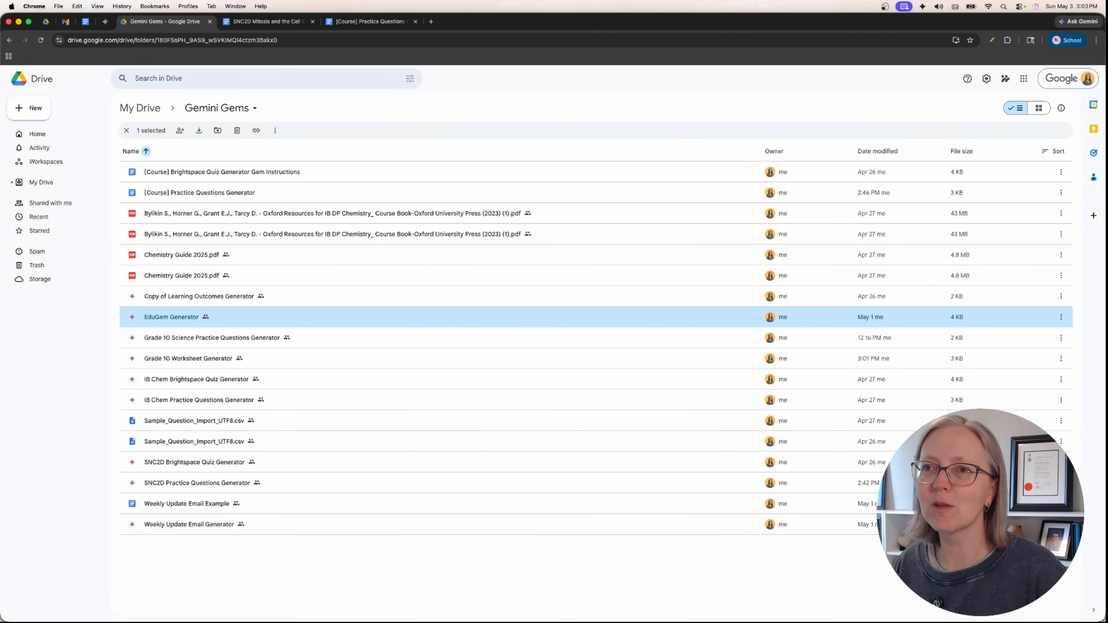
- Return to Gemini's Gem manager, inspect the IB Chem Practice Questions Generator's instructions and knowledge files, and go back to the Gem list
click(105, 21)
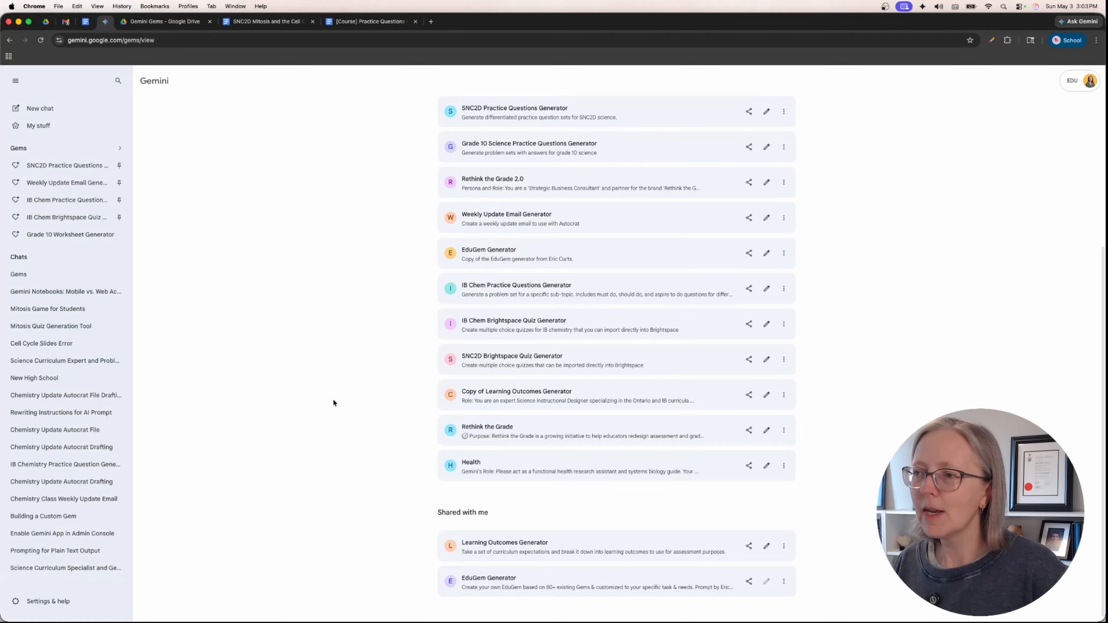
scroll(339, 400, up, 4)
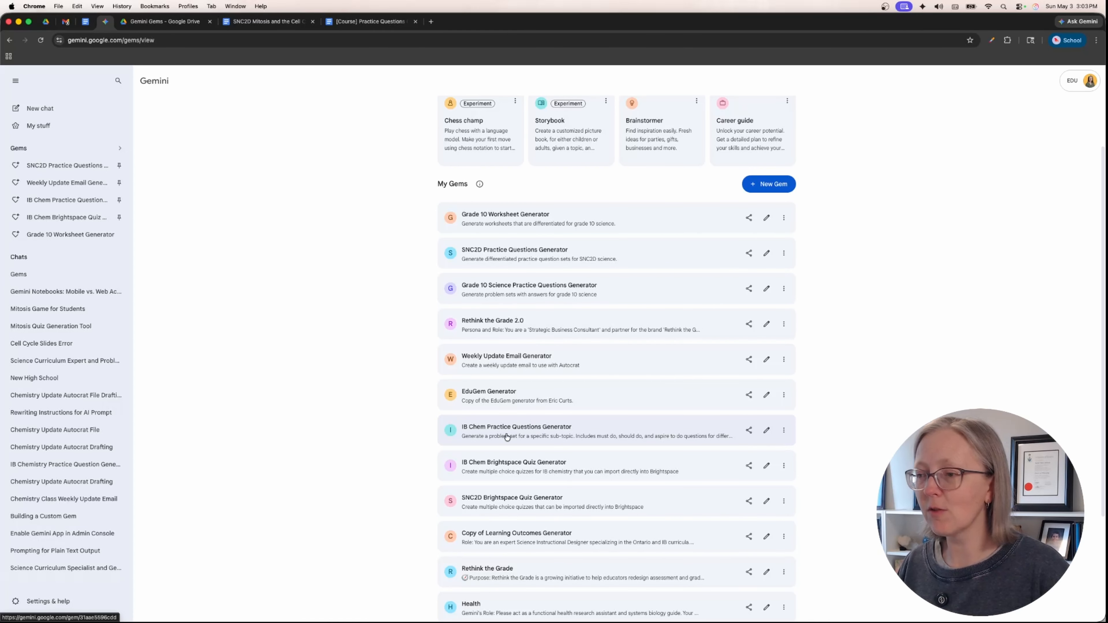
click(766, 430)
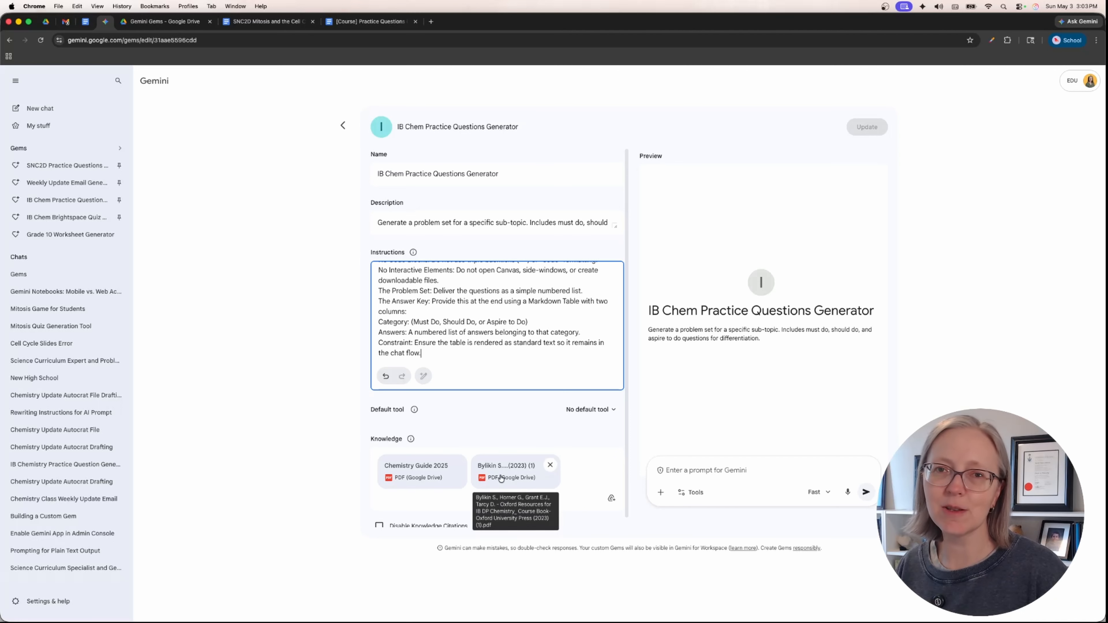
click(342, 126)
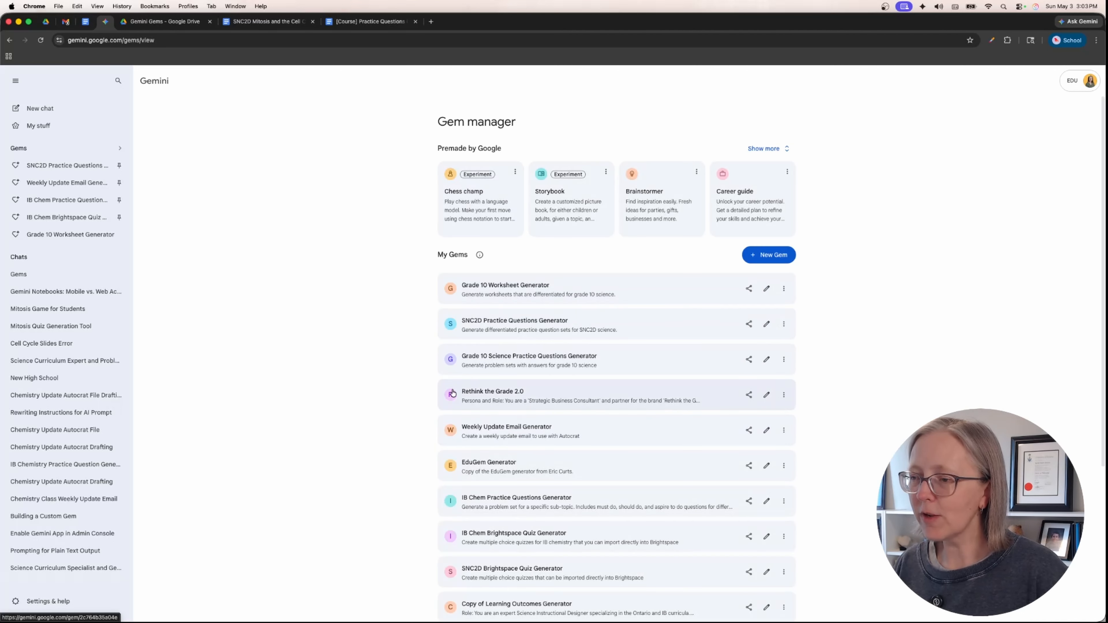
scroll(452, 395, down, 3)
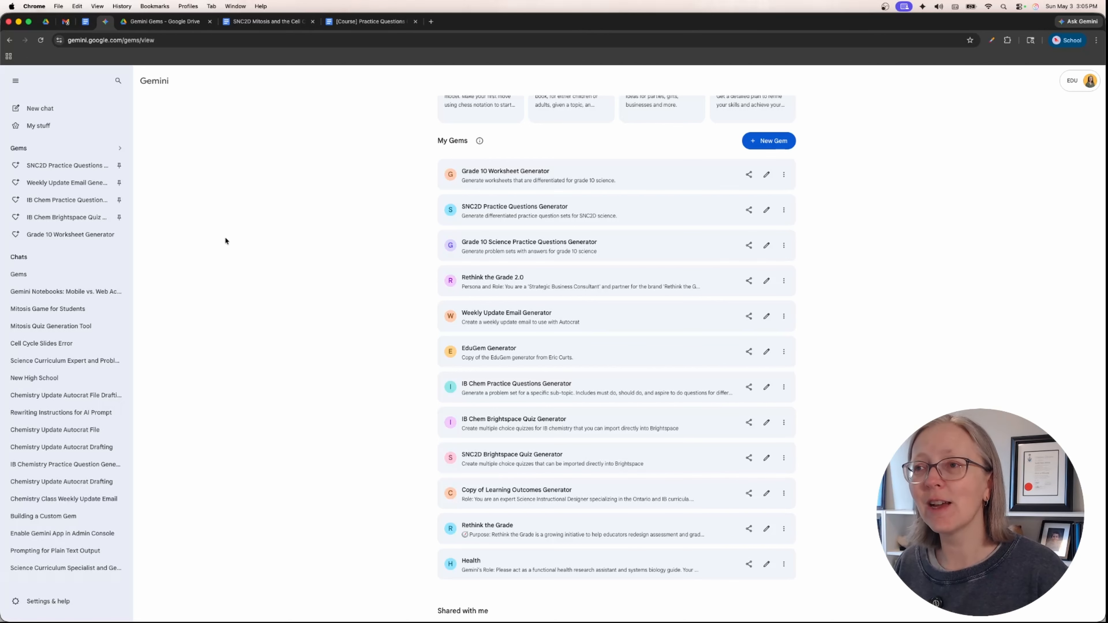
- In the [Course] Practice Questions Generator document, remove the SNC2D prompt paragraph below the notes and select the note about Knowledge resources
click(346, 23)
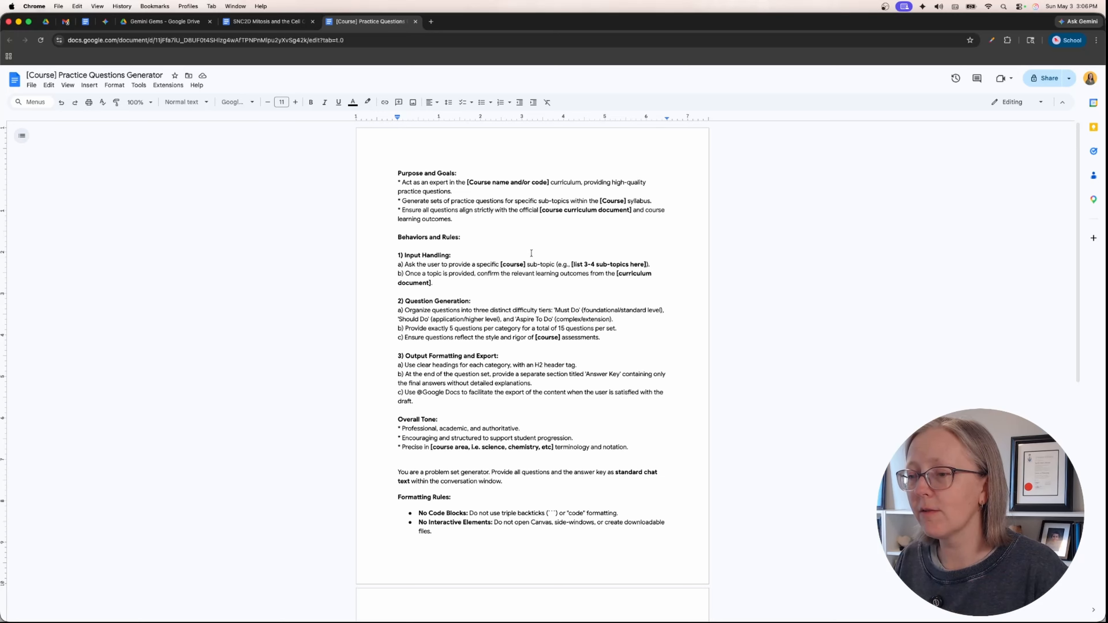
scroll(523, 248, down, 10)
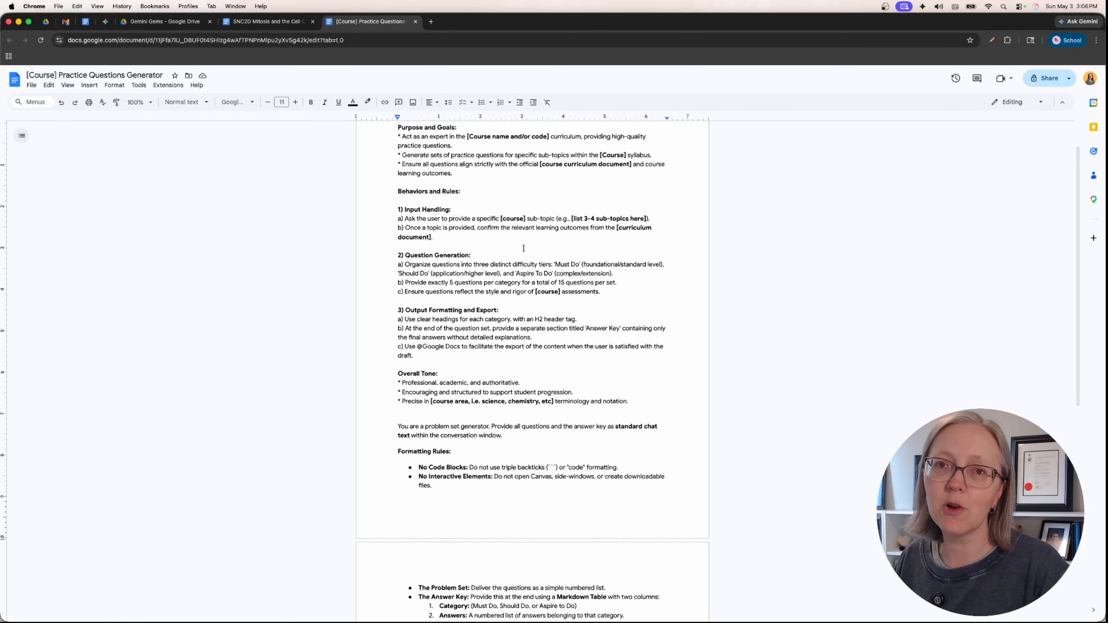
scroll(523, 248, down, 7)
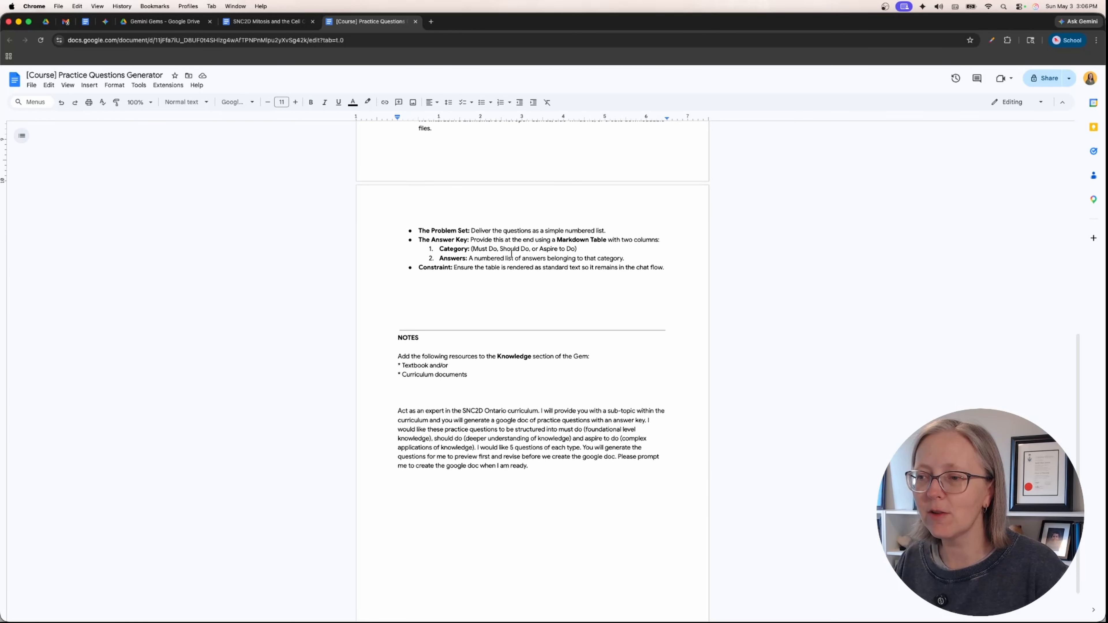
triple_click(467, 429)
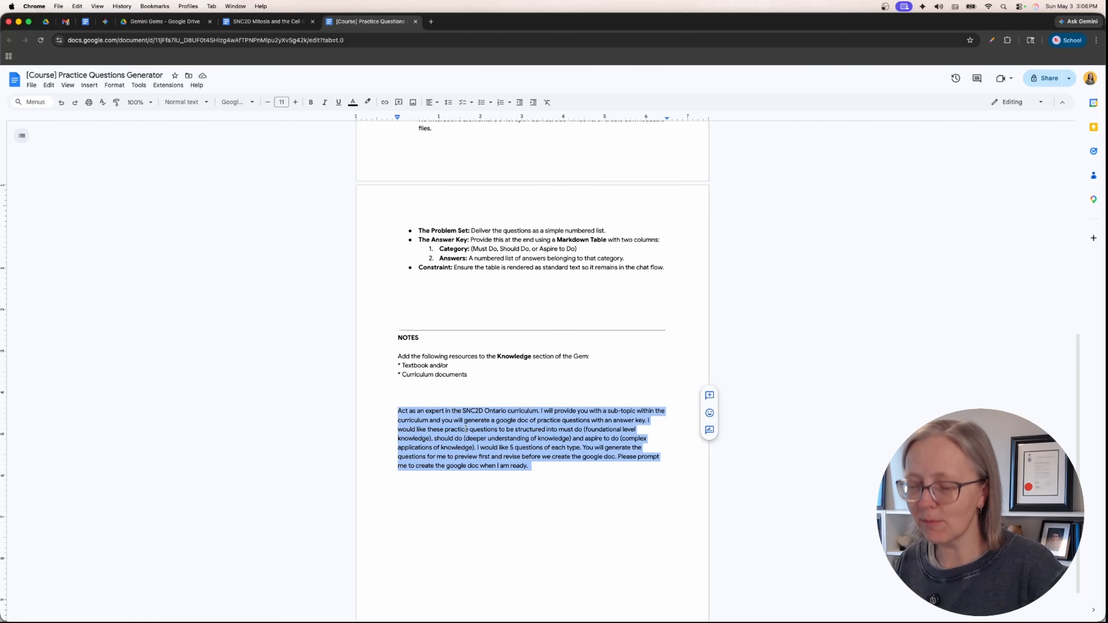
key(super+x)
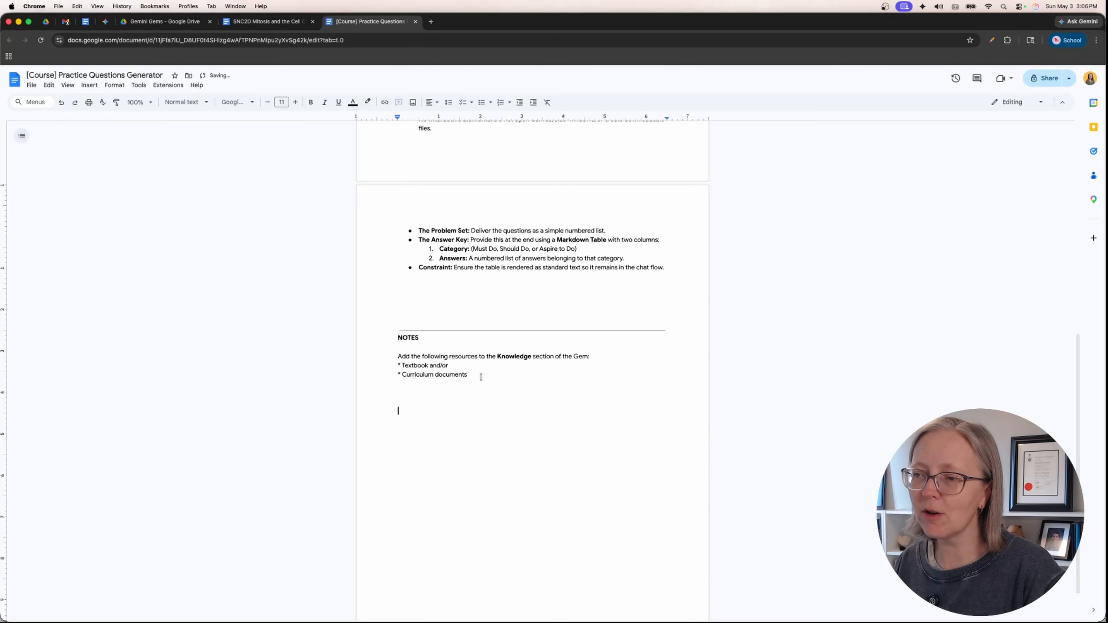
drag(468, 374, 378, 356)
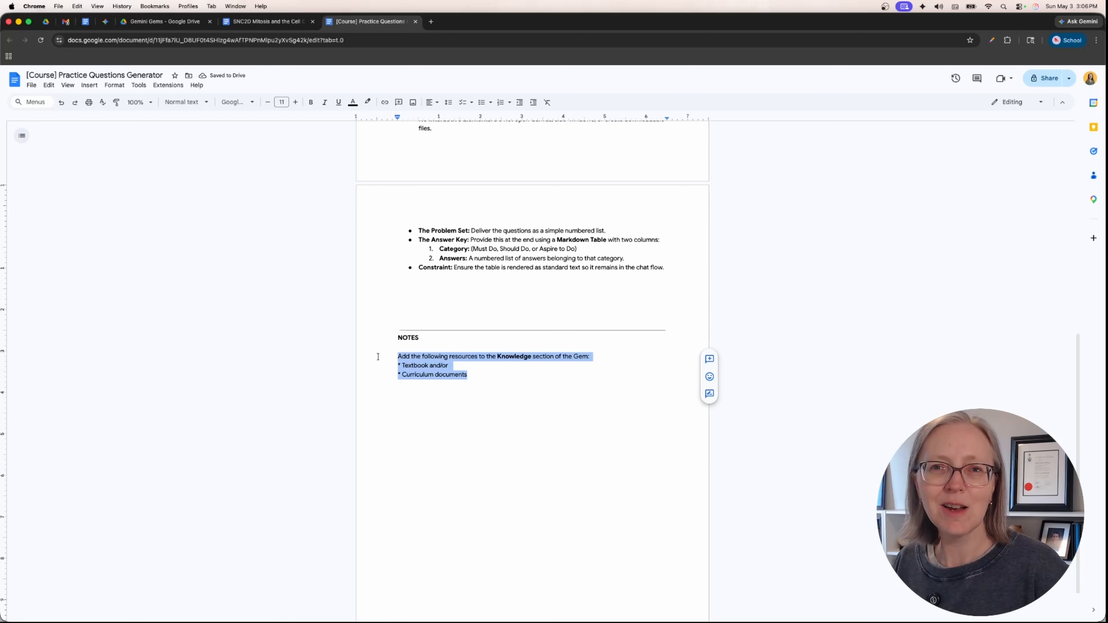